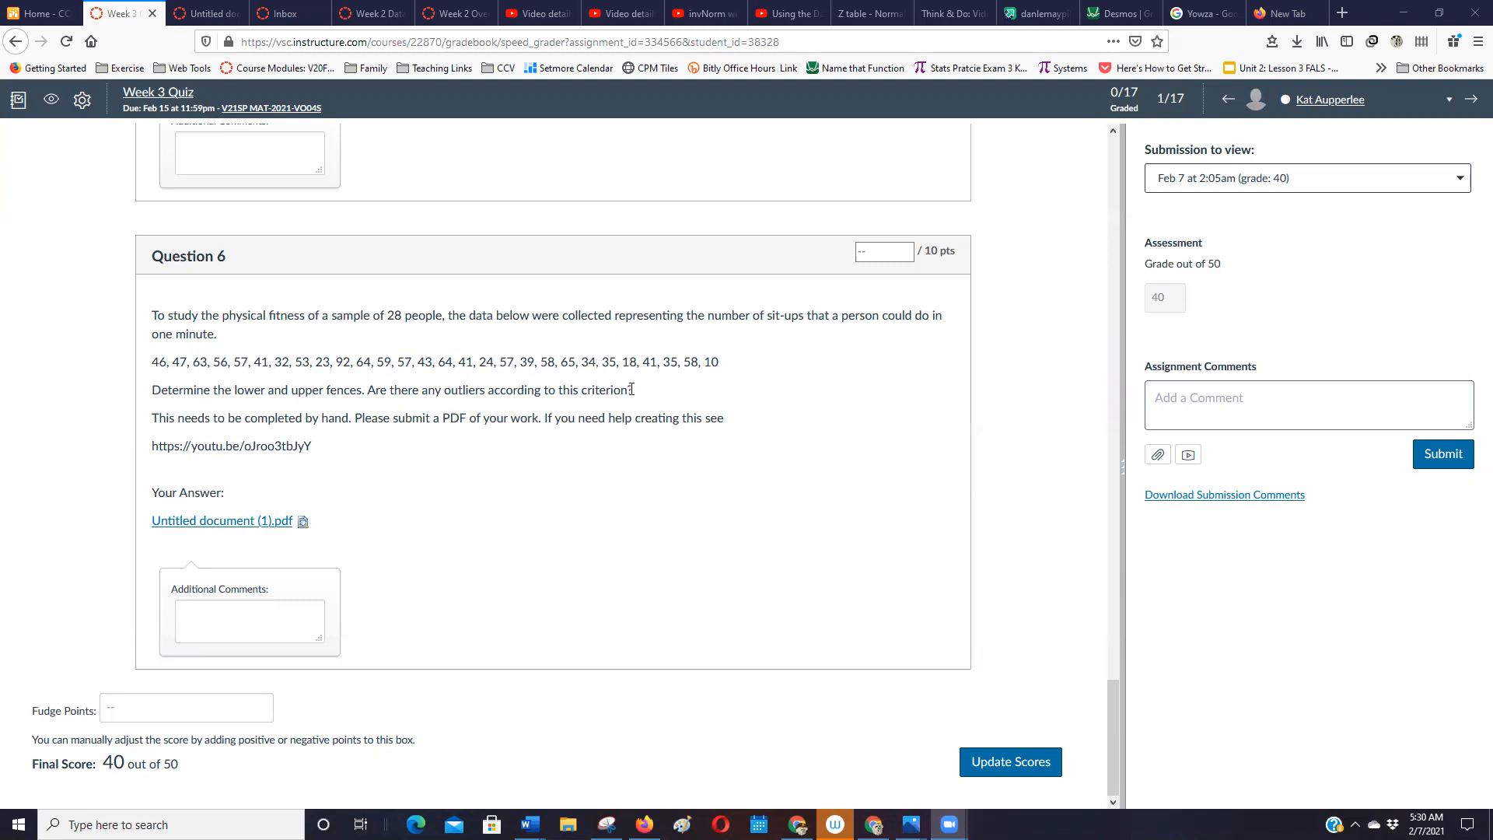
- Switch to the Word document holding the data list, bring up Find and Replace, and show the paragraph marks
left_click(1403, 14)
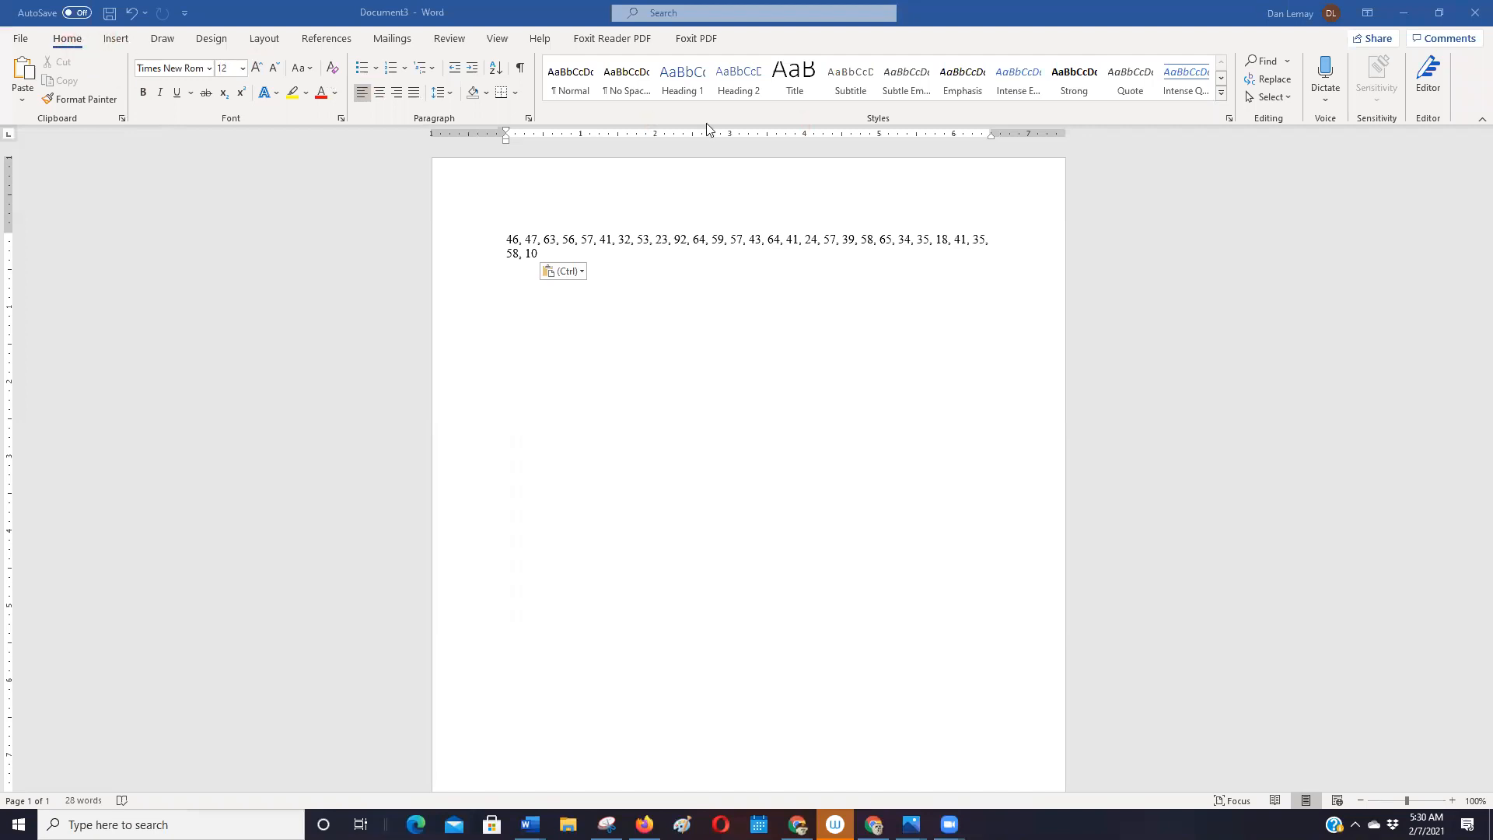
left_click(1278, 70)
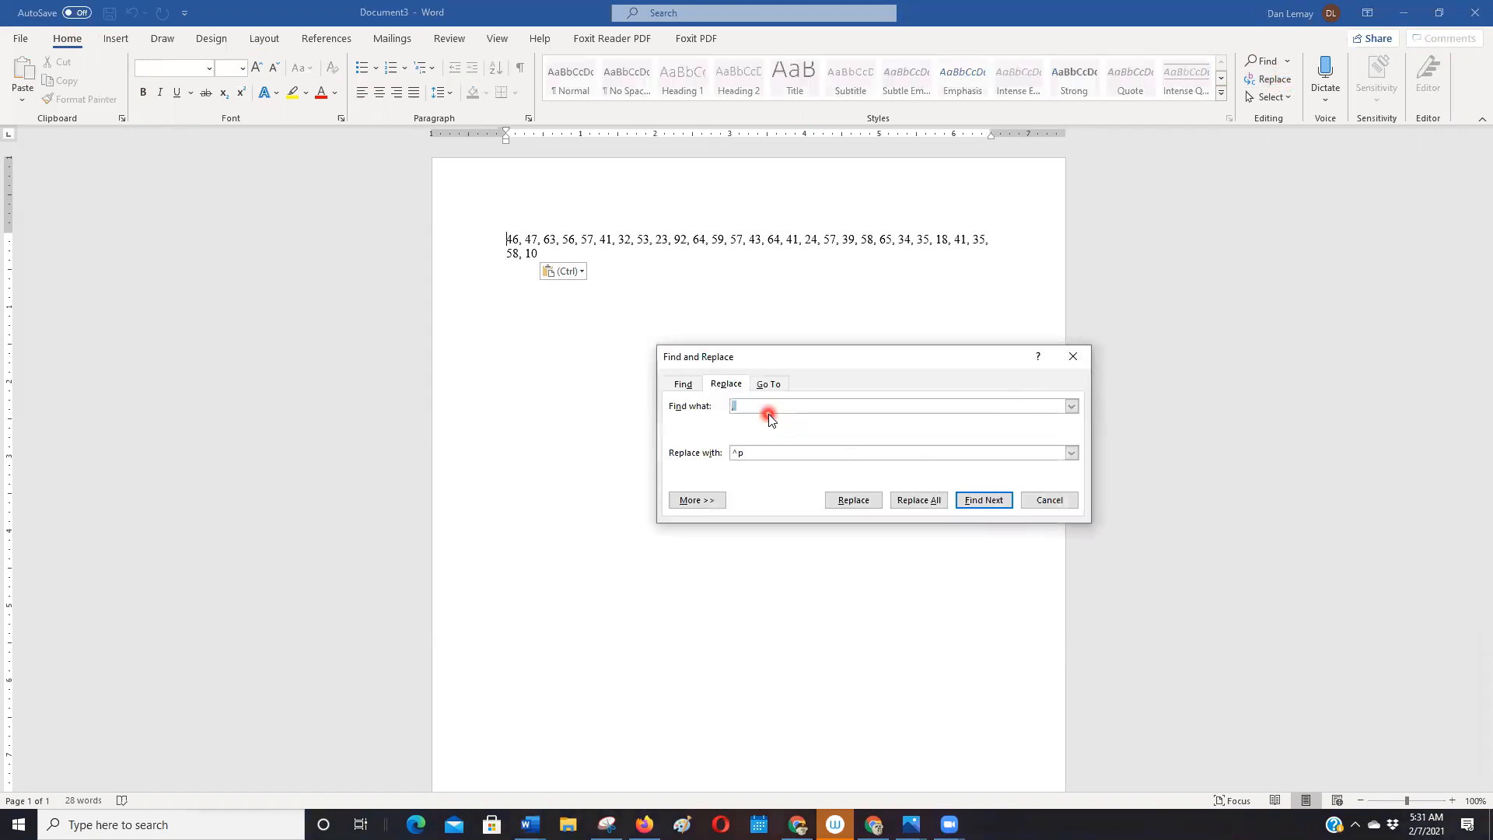
left_click(530, 240)
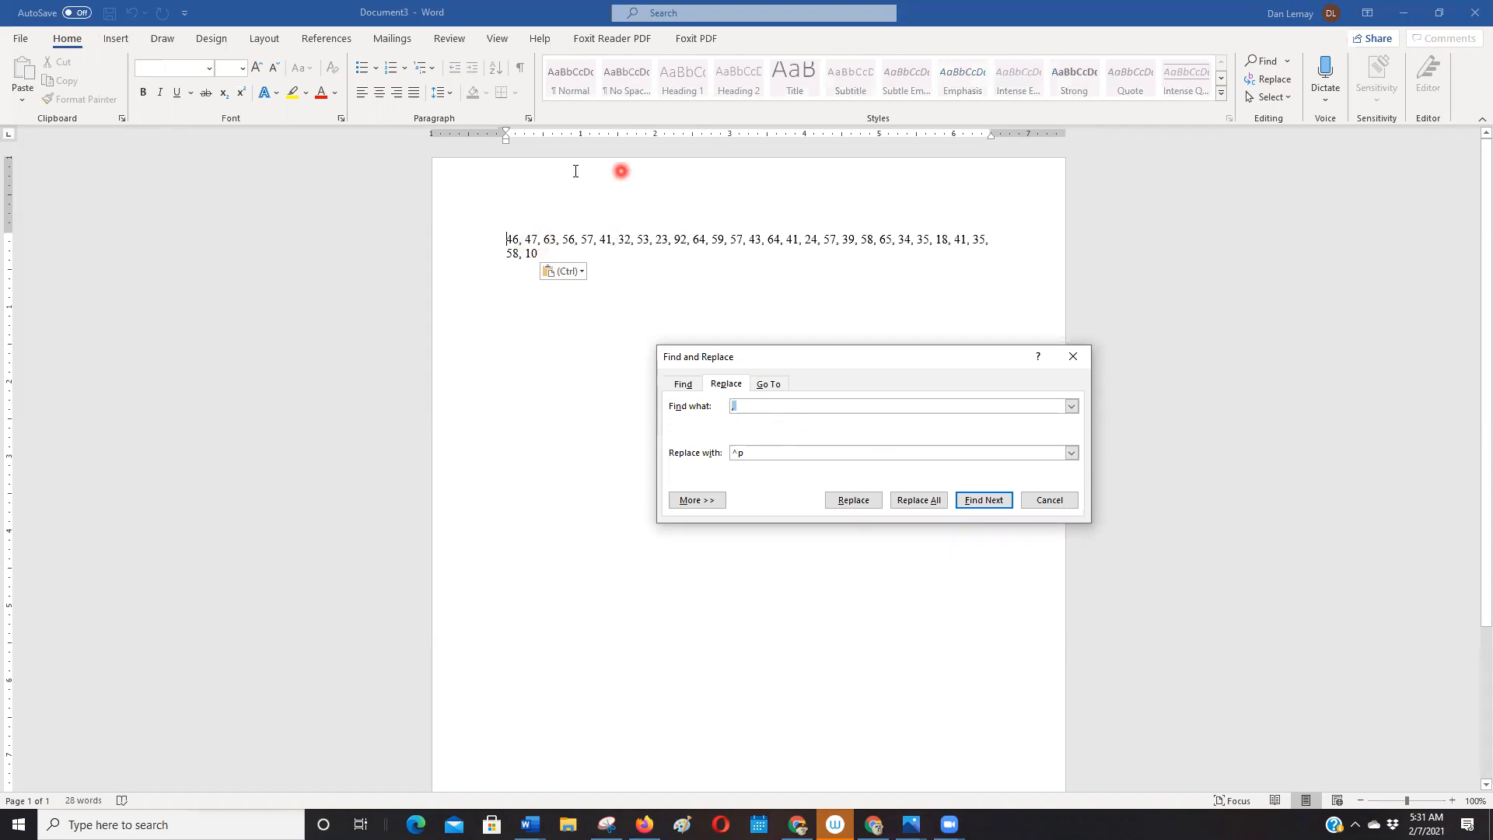
left_click(581, 64)
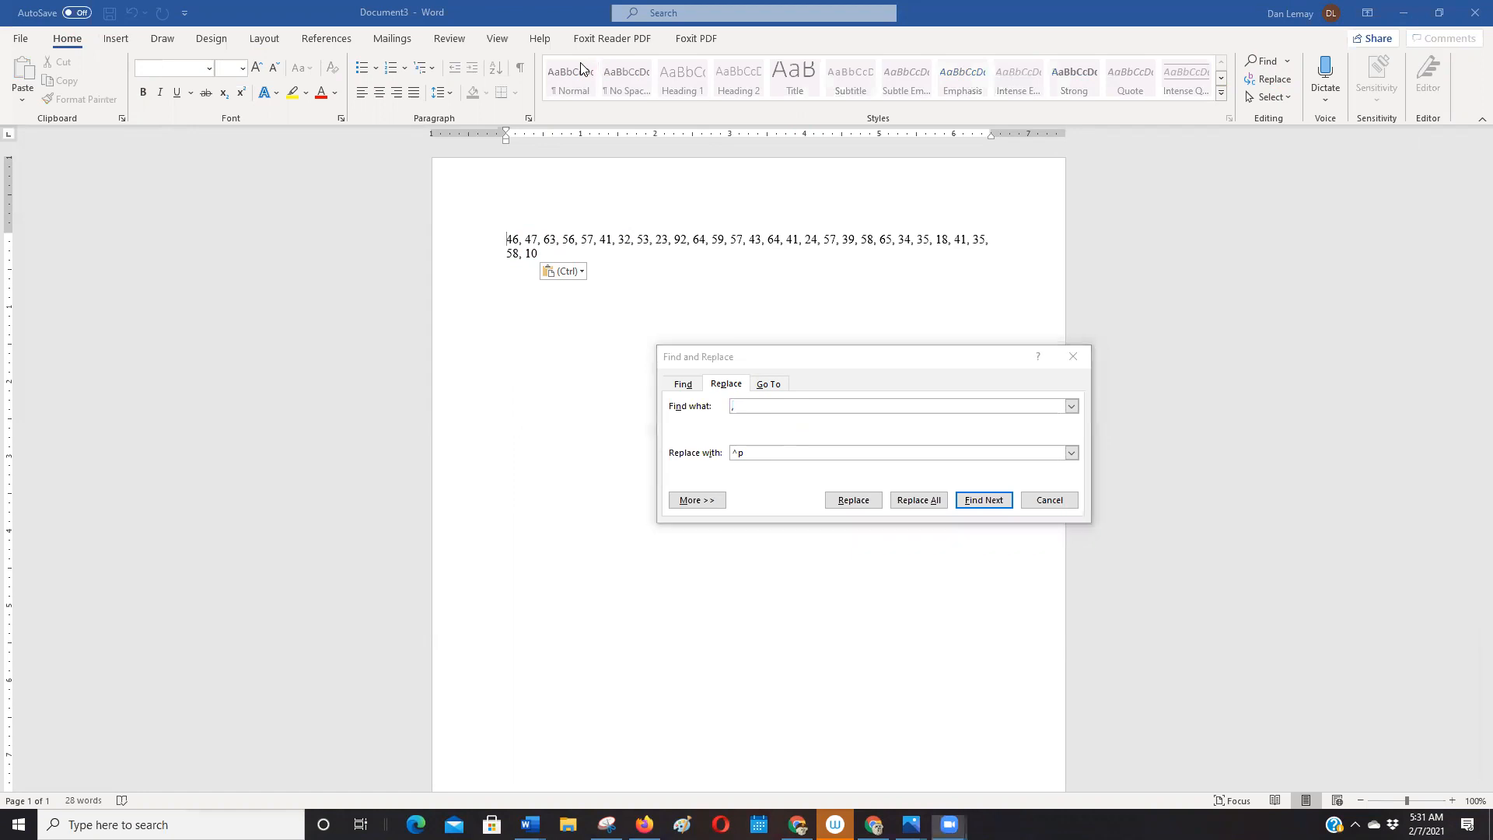
left_click(525, 70)
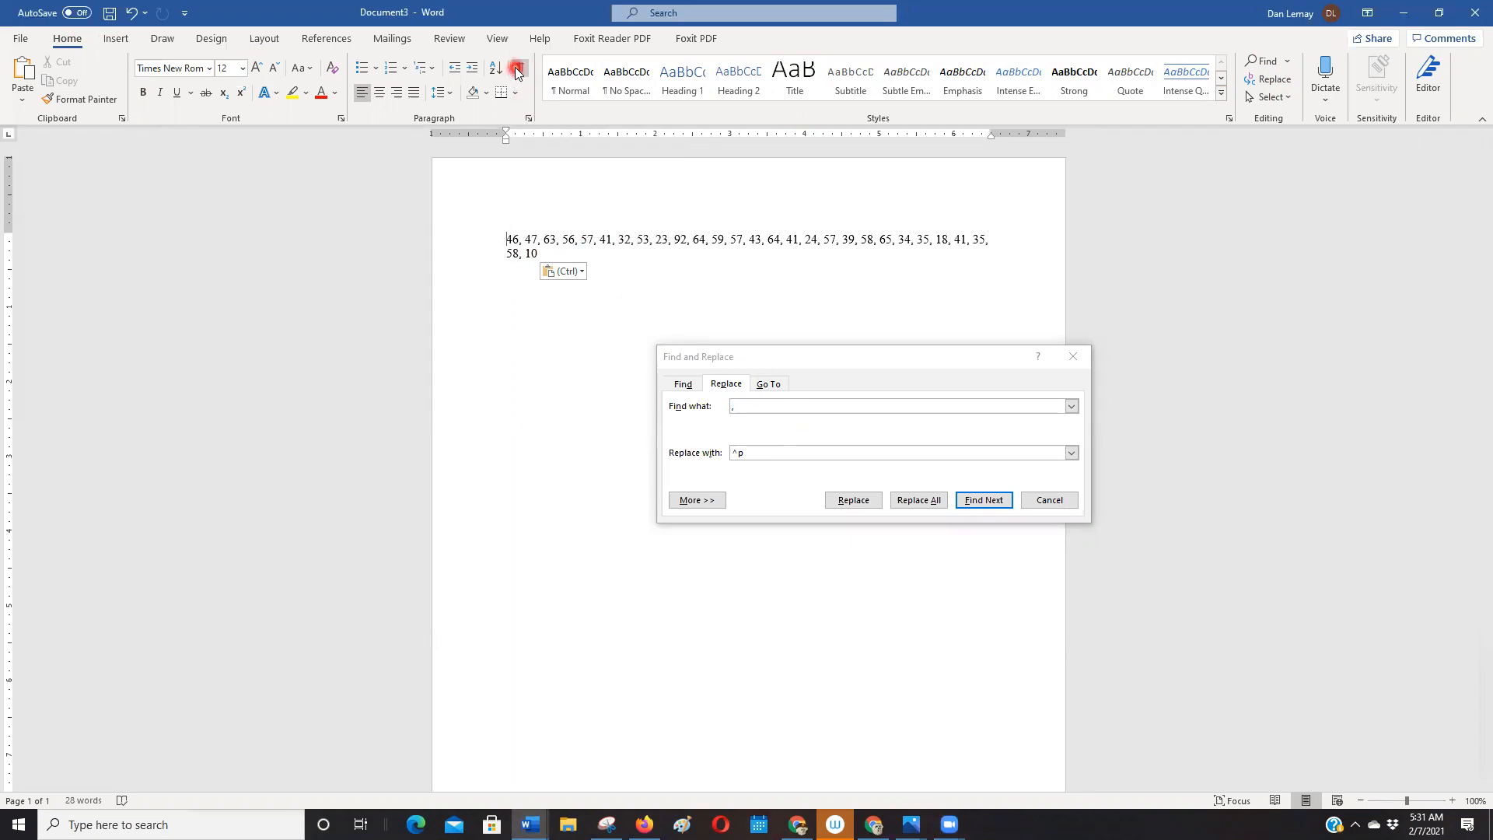
left_click(519, 69)
- Replace every comma in the data list with a paragraph mark (^p) and close Find and Replace
left_click(916, 500)
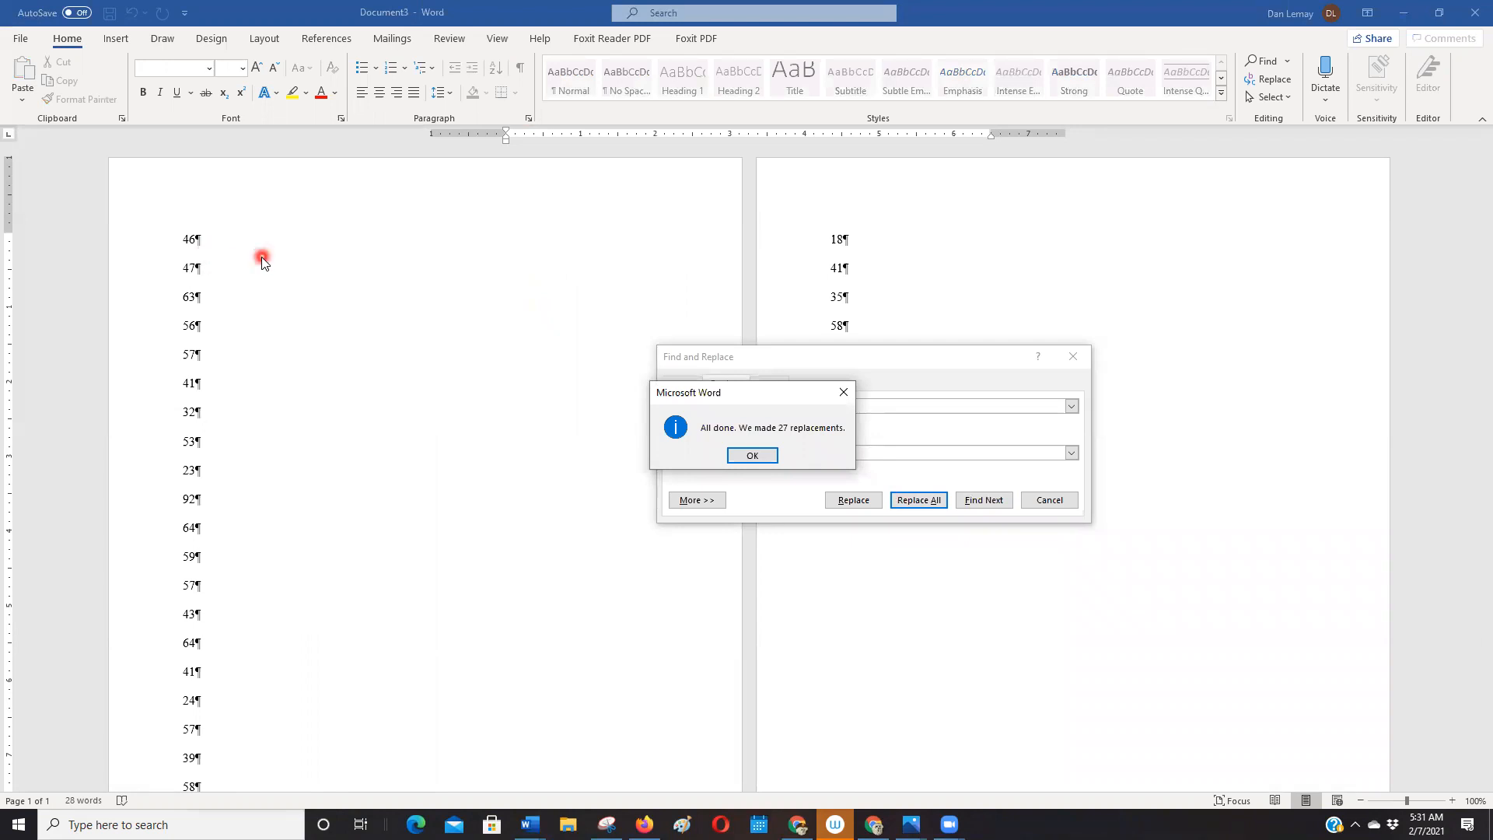
left_click(756, 459)
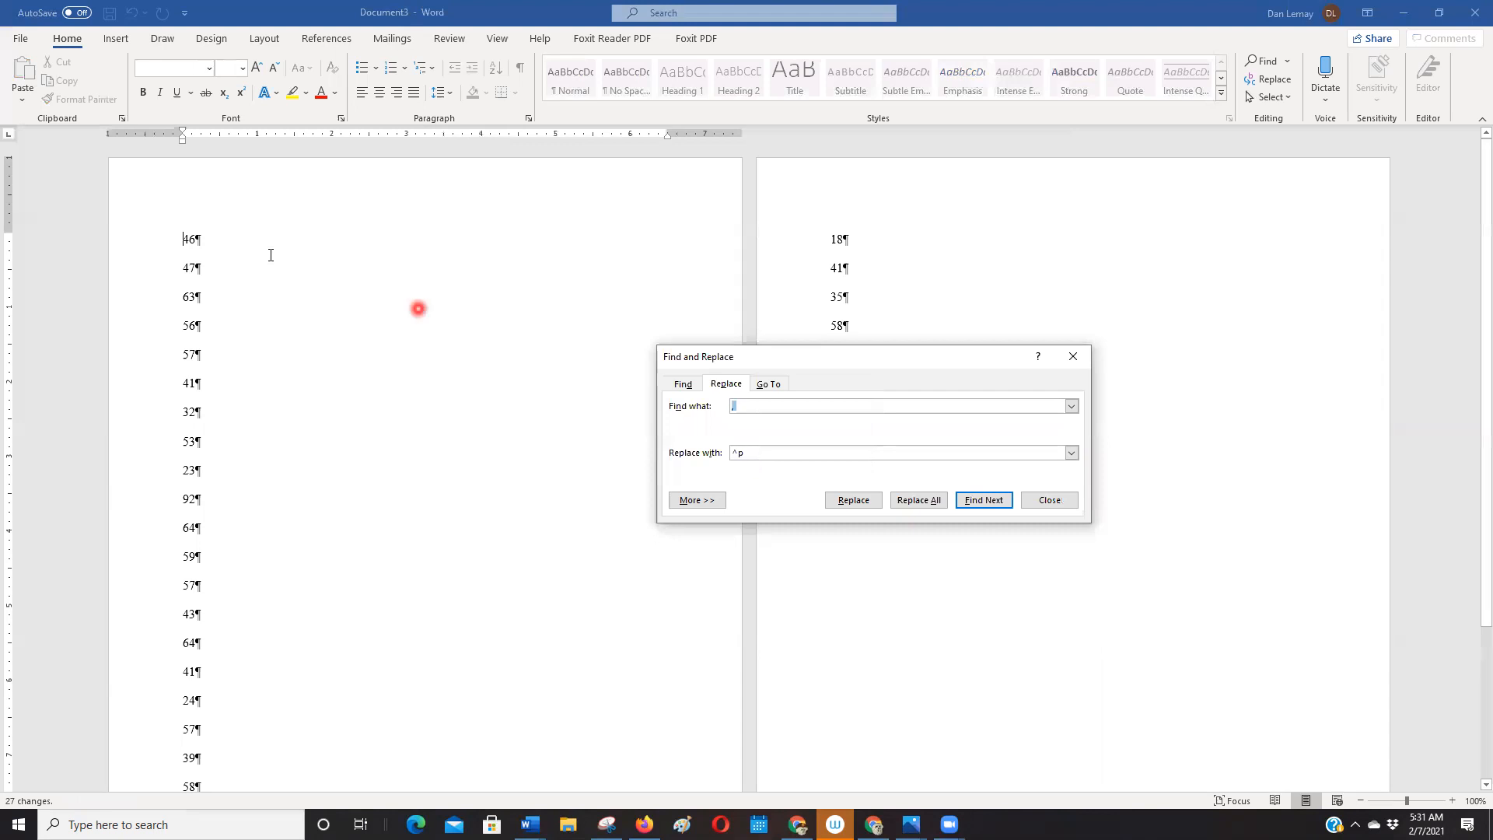
scroll(771, 607, "down", 2)
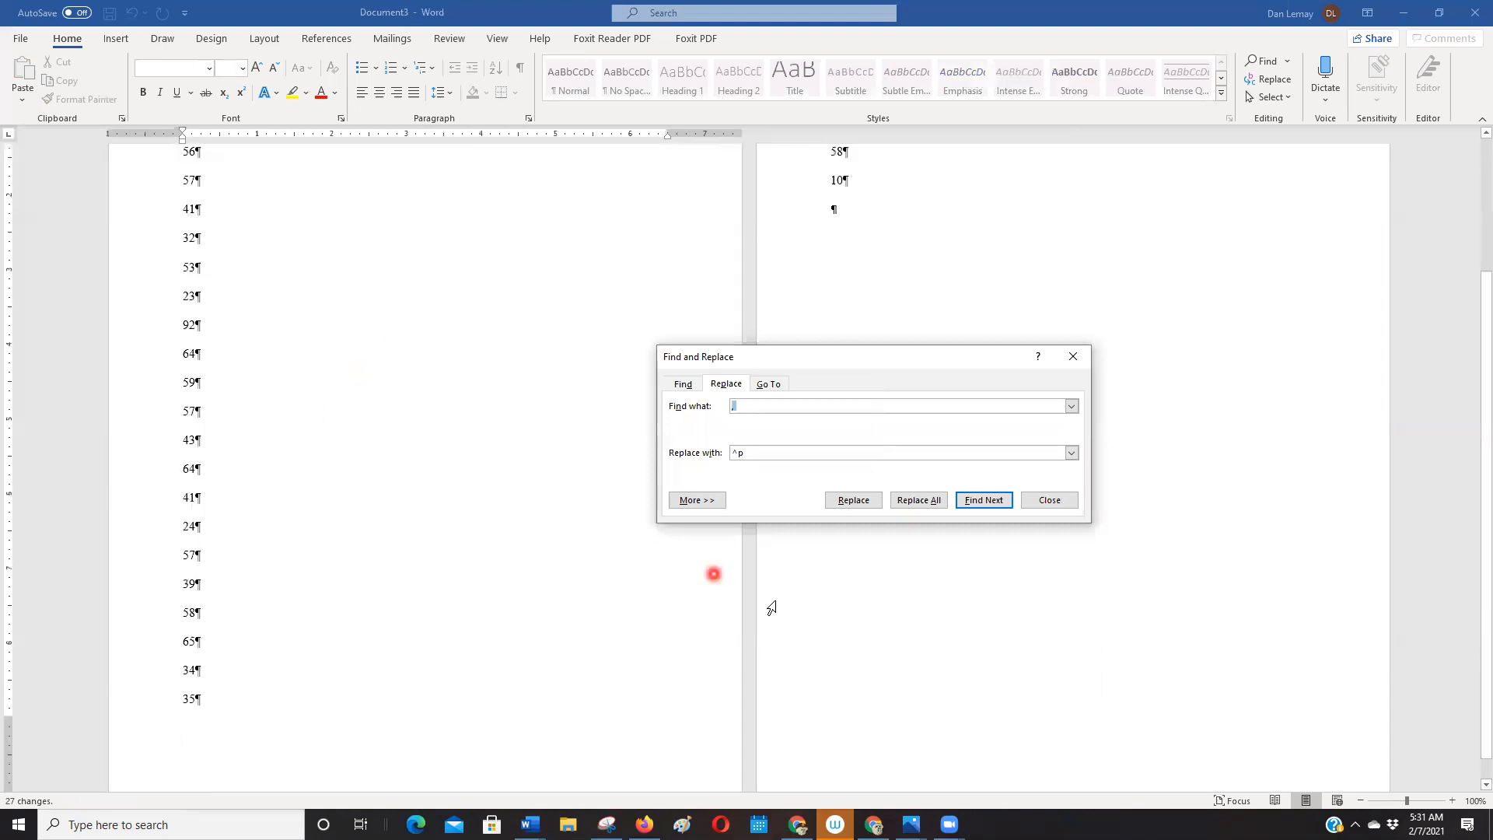
left_click(1049, 500)
scroll(308, 261, "up", 3)
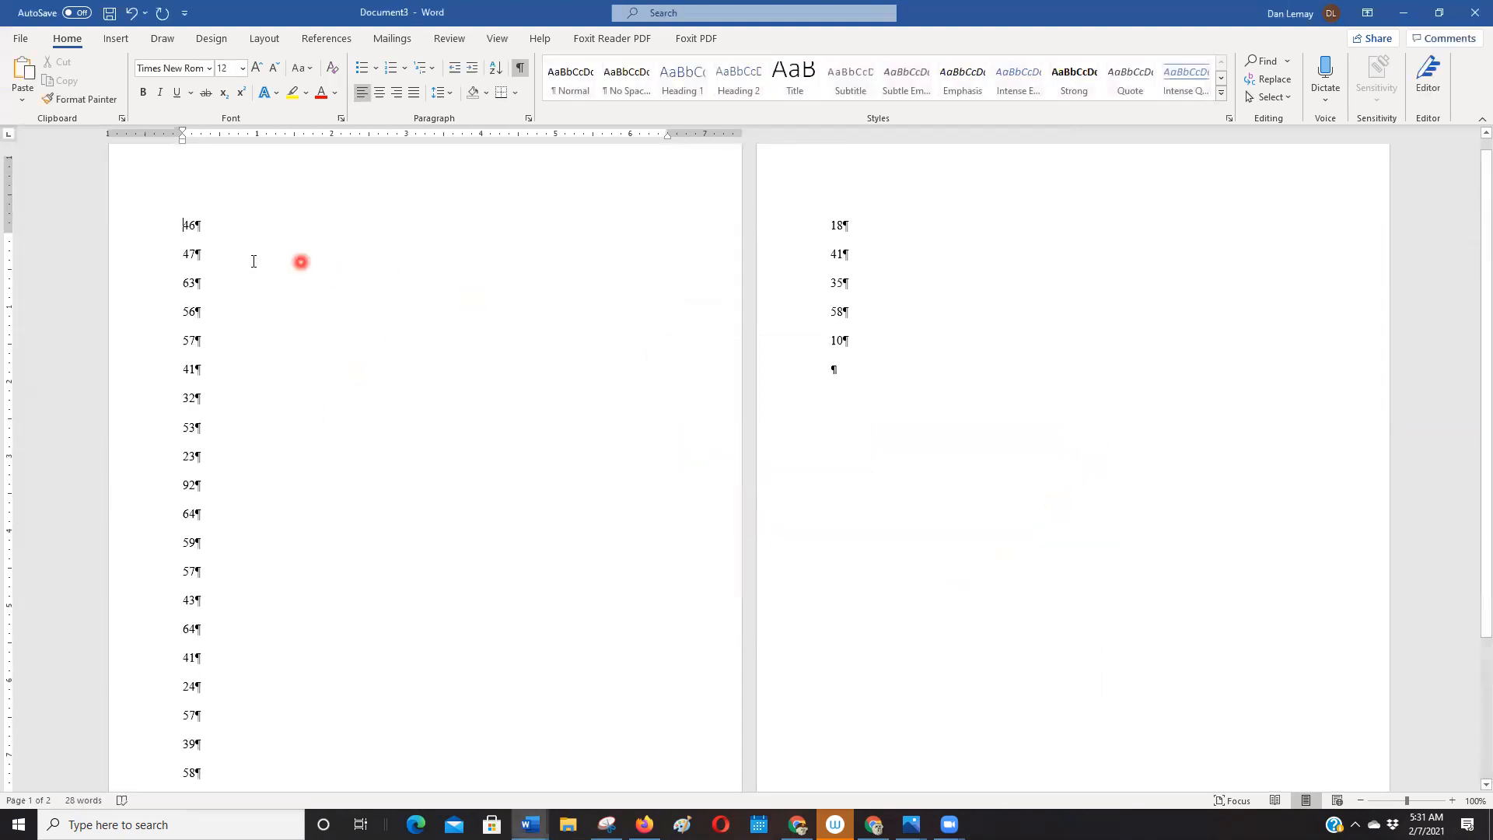
- Convert the whole column of numbers into a one-column table, separating the text at paragraphs
left_click_drag(180, 236, 789, 377)
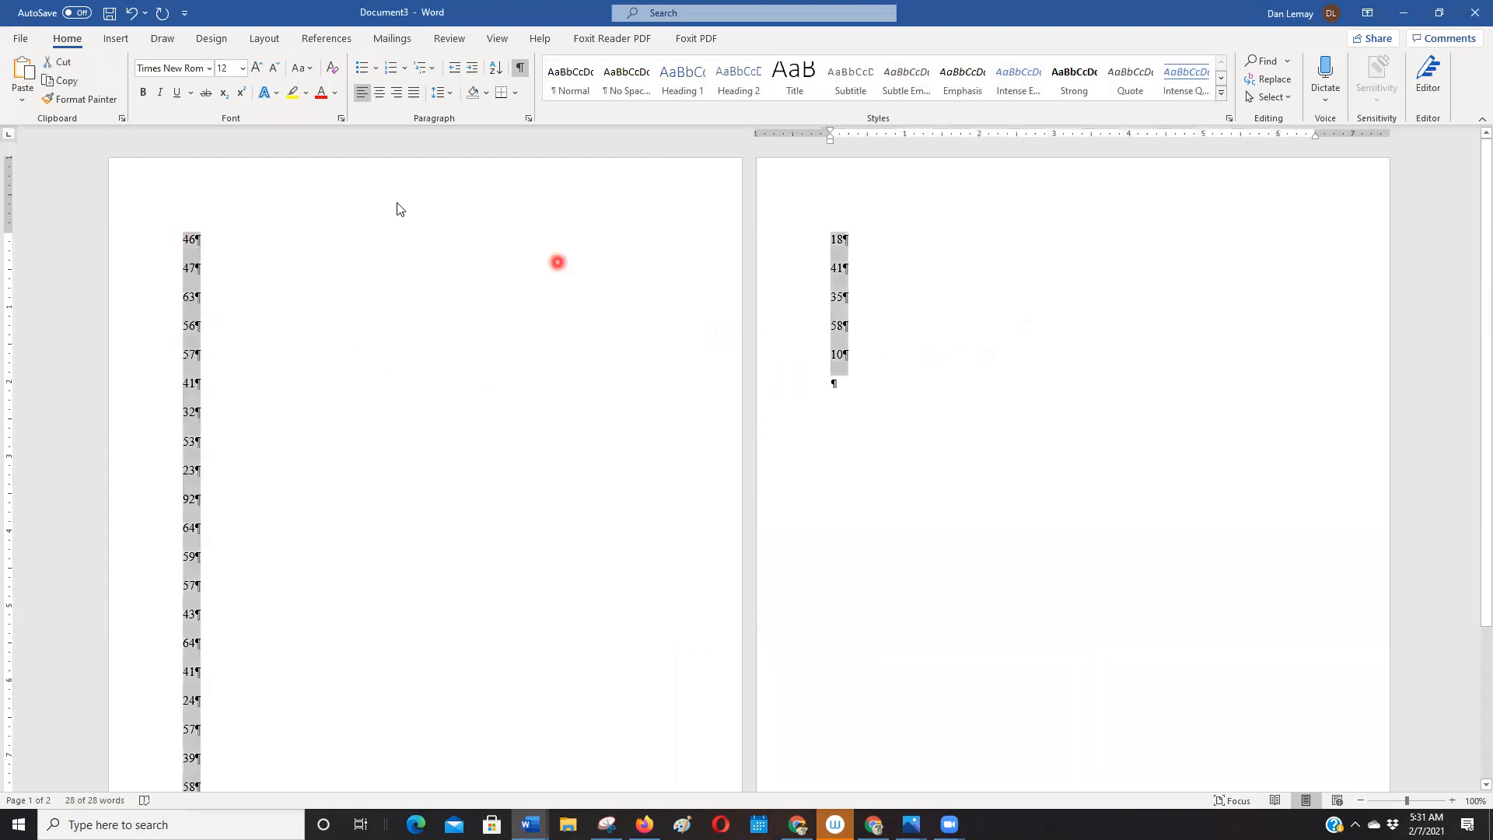
left_click(115, 38)
left_click(136, 103)
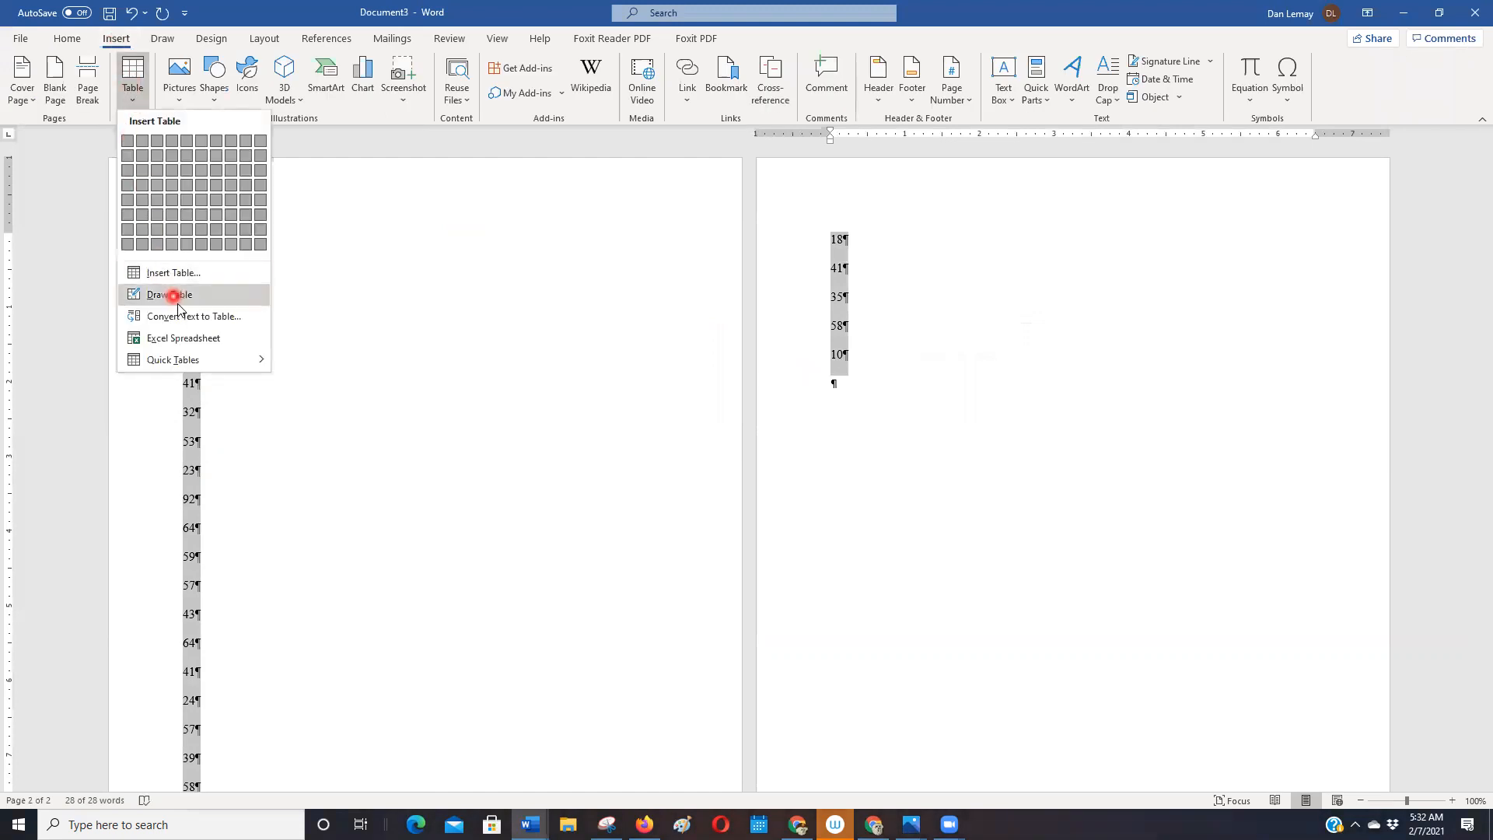
left_click(210, 325)
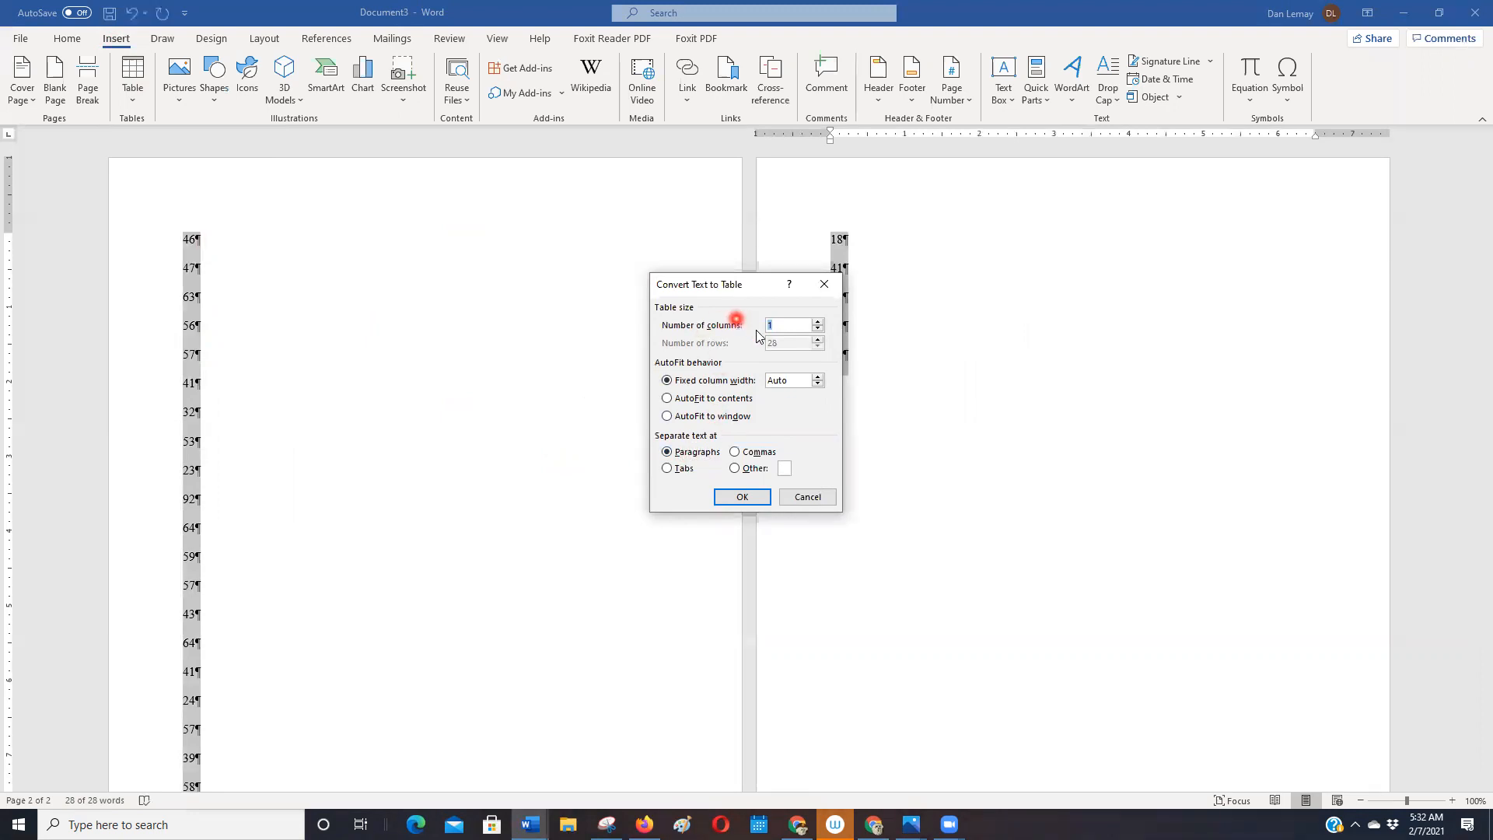
left_click(744, 497)
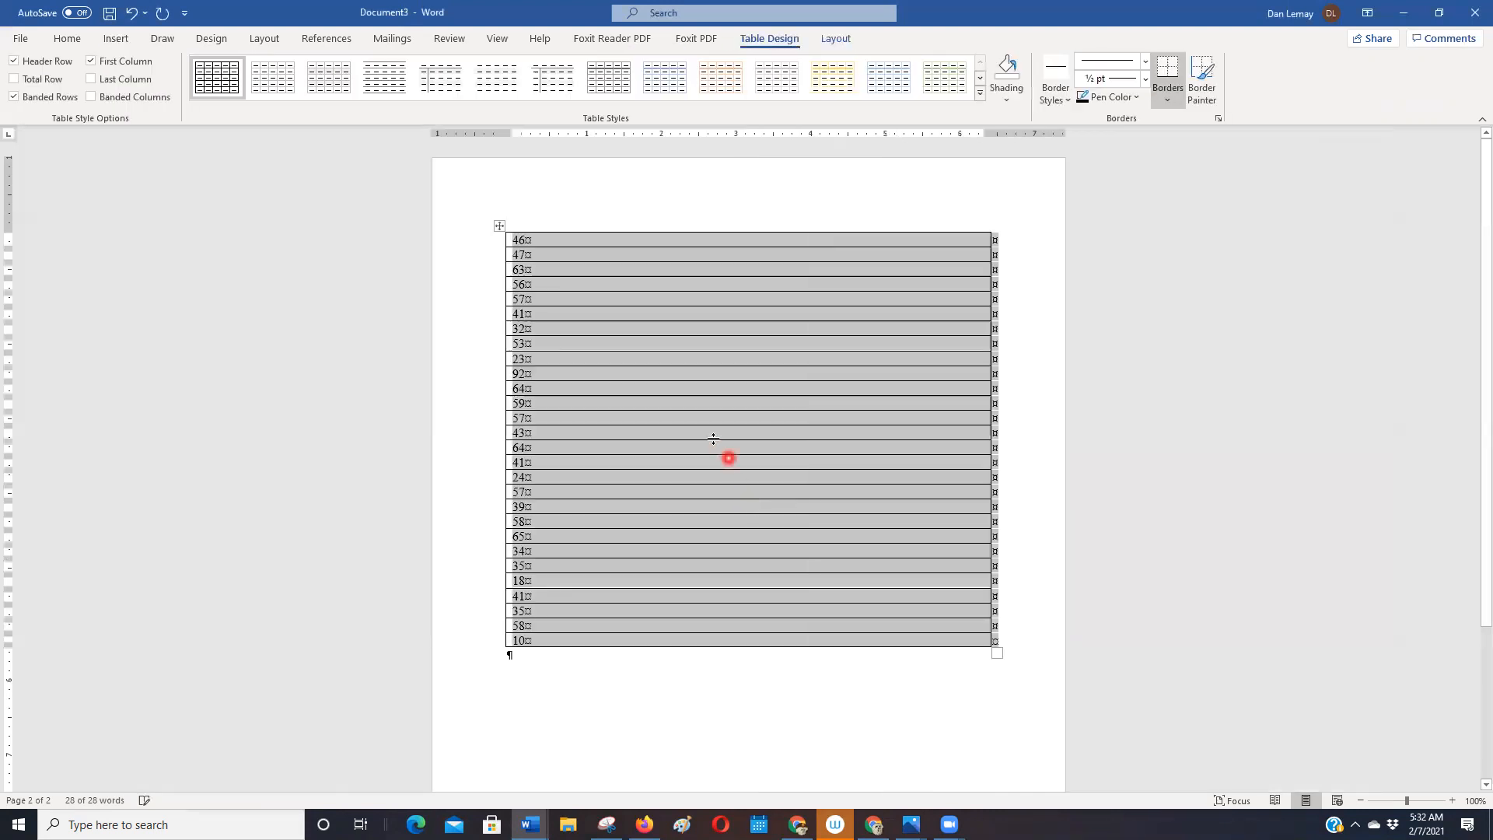
- Copy the entire table of numbers and switch to the Interactivate Box Plot activity in Firefox
left_click(500, 225)
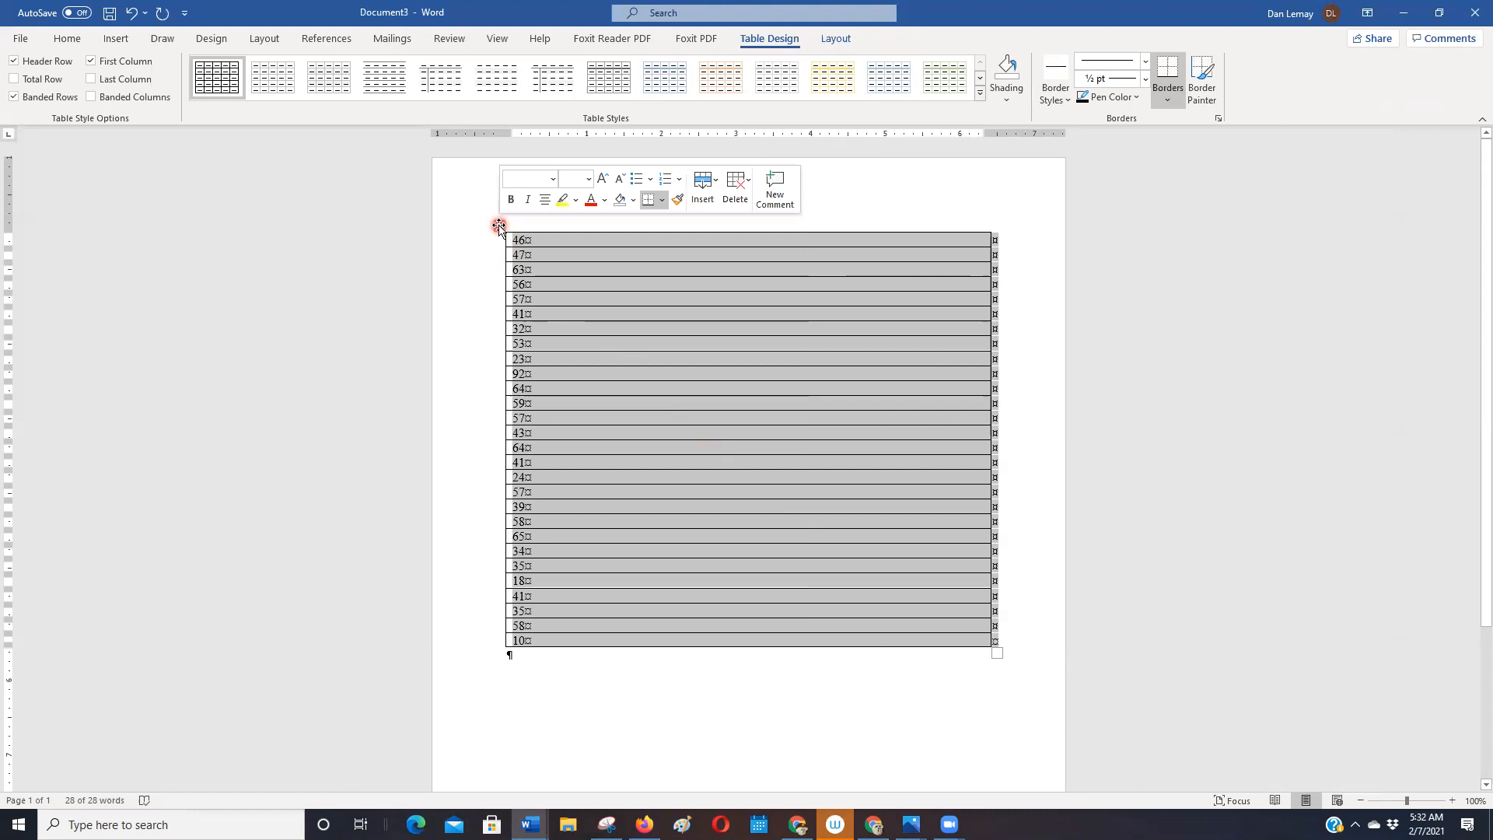
key("ctrl+c")
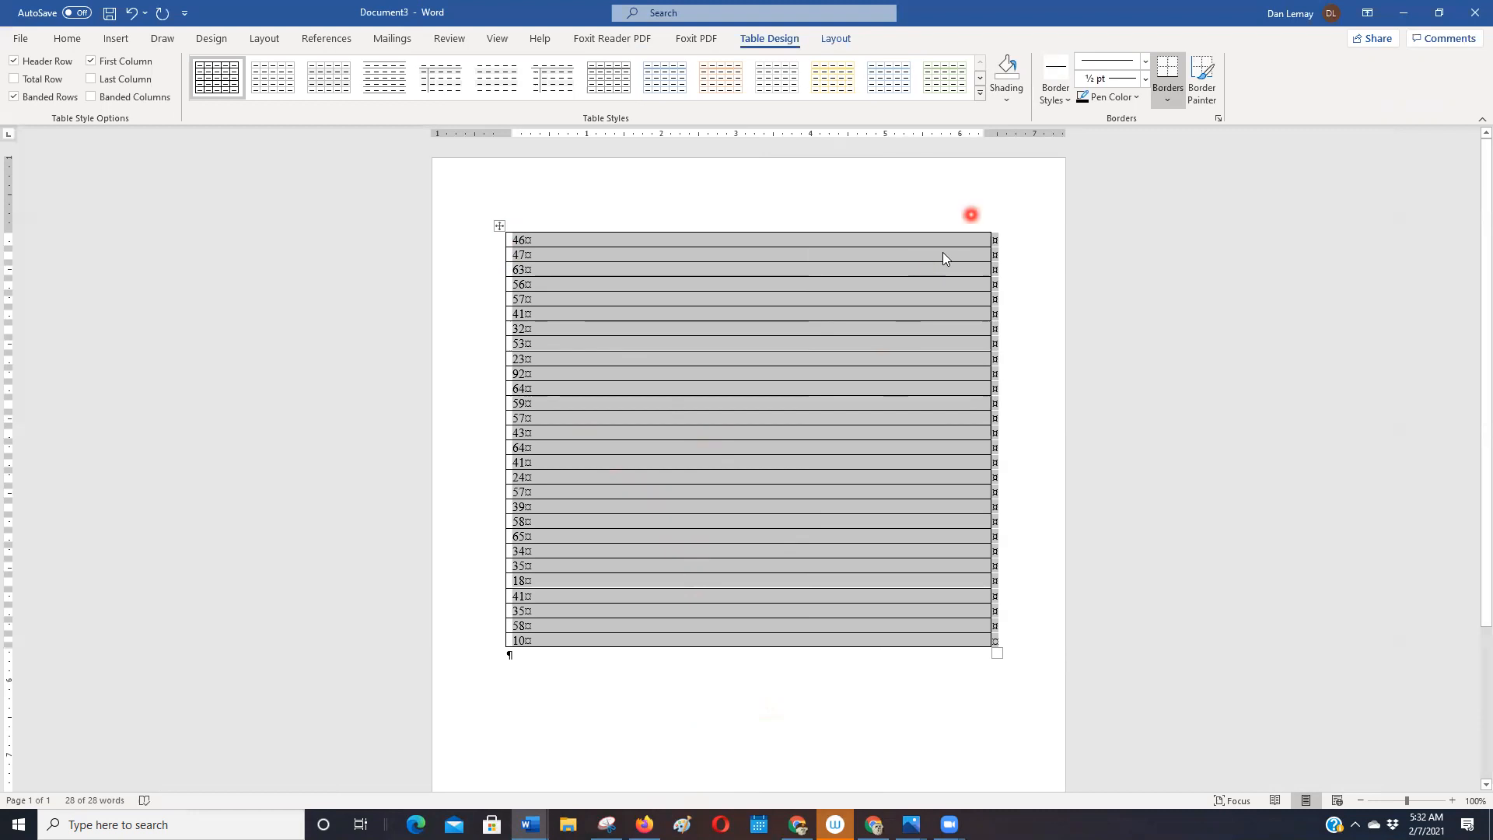
key("alt+Tab")
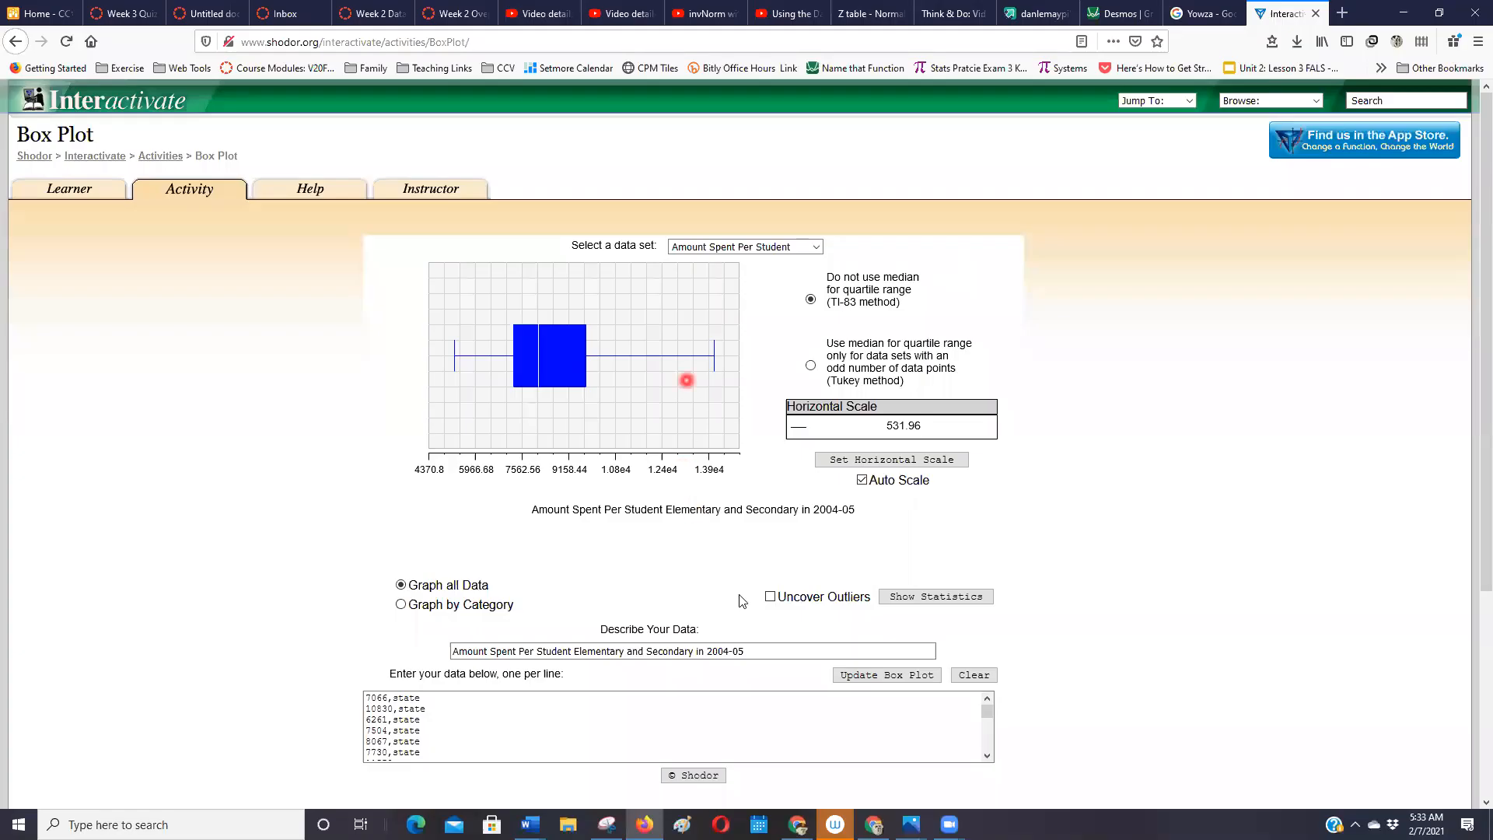
- Clear the Amount Spent Per Student sample data from the Box Plot activity
scroll(777, 603, "down", 1)
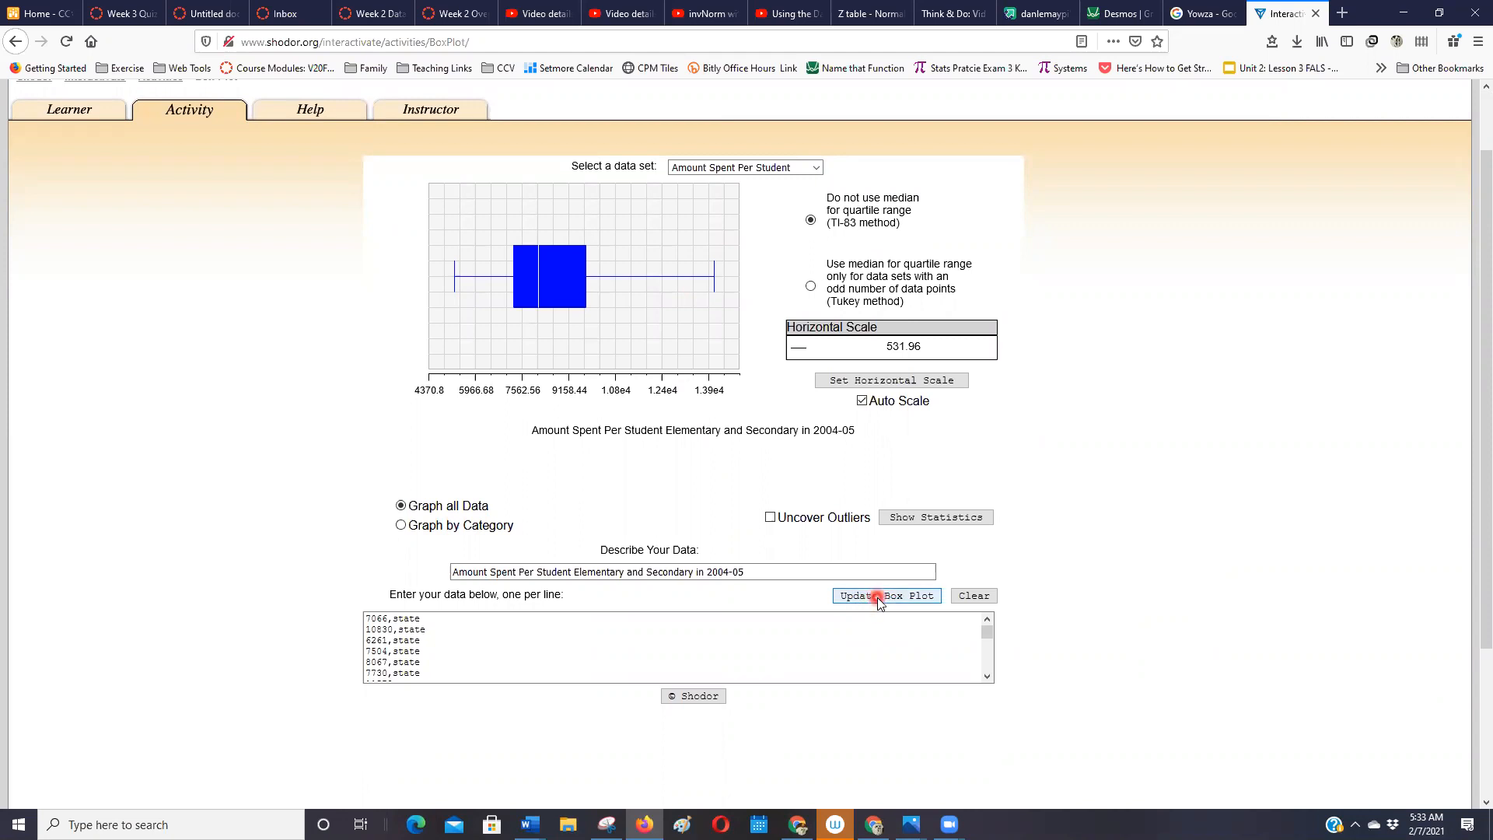
left_click(962, 605)
left_click(724, 374)
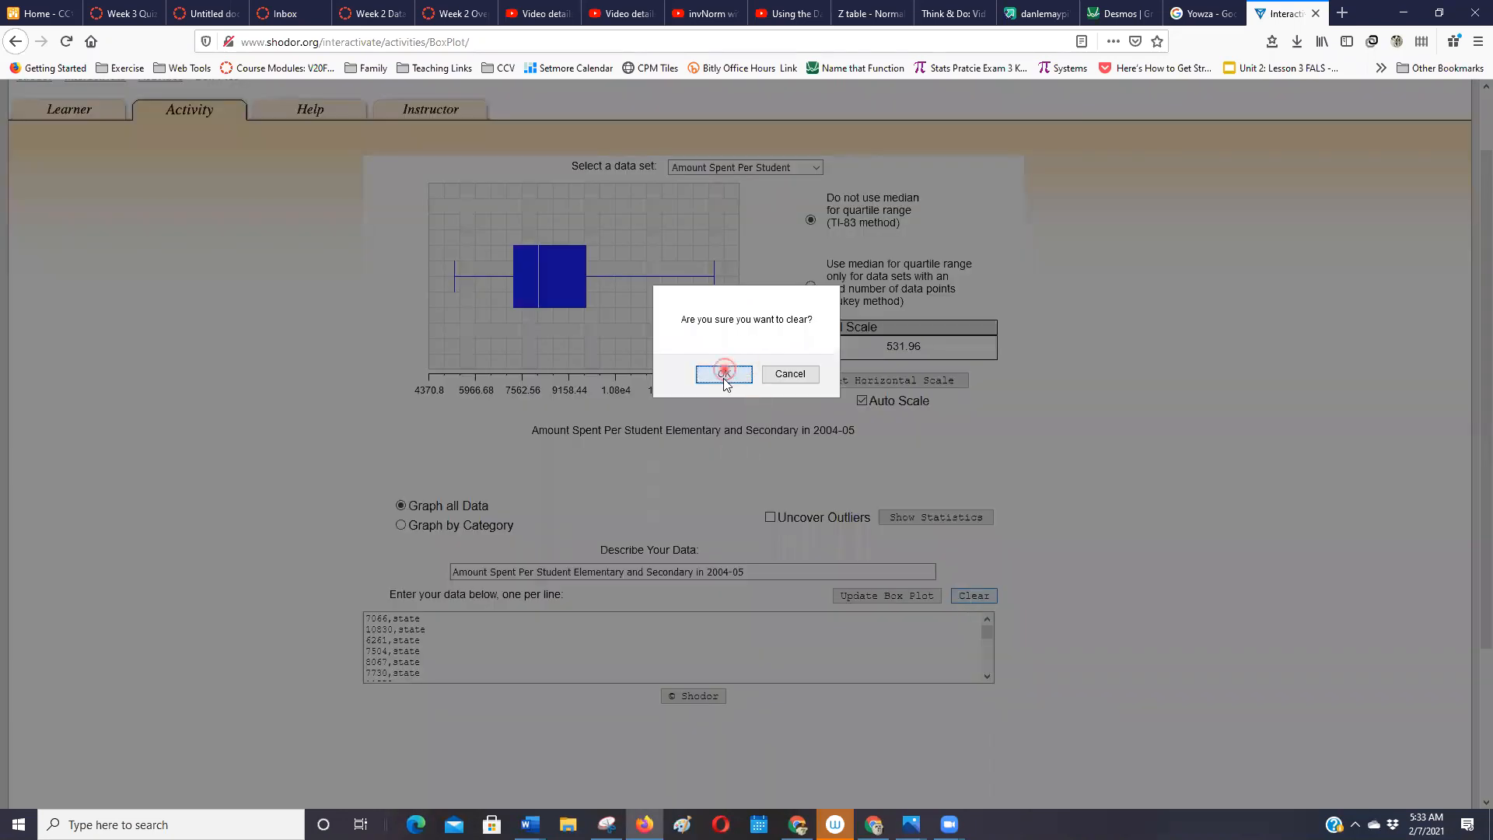
left_click(635, 542)
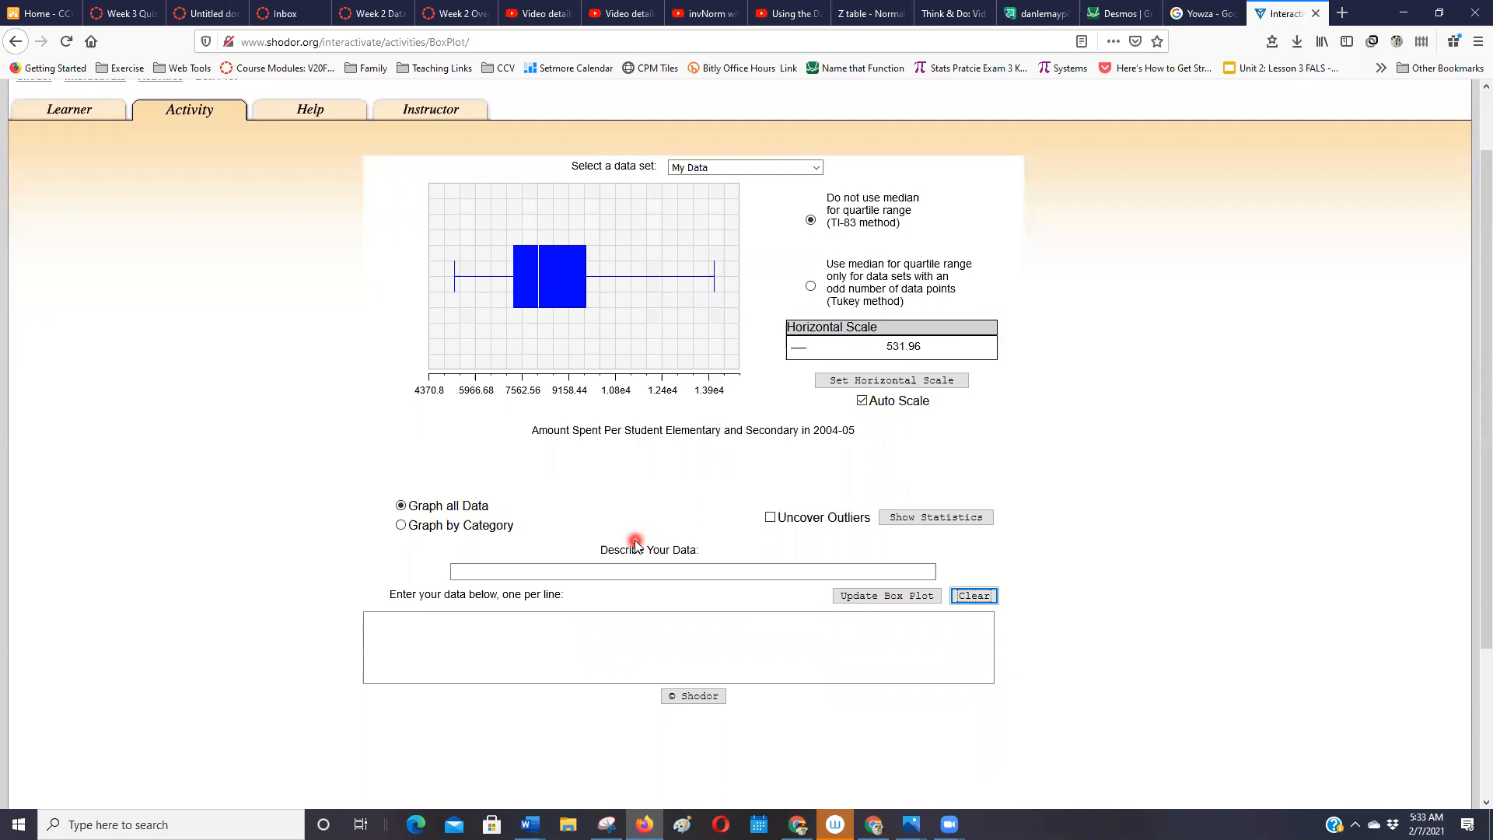
- Paste the copied numbers as the activity's data and update the box plot with outliers uncovered
left_click(609, 647)
key("ctrl+v")
left_click(902, 599)
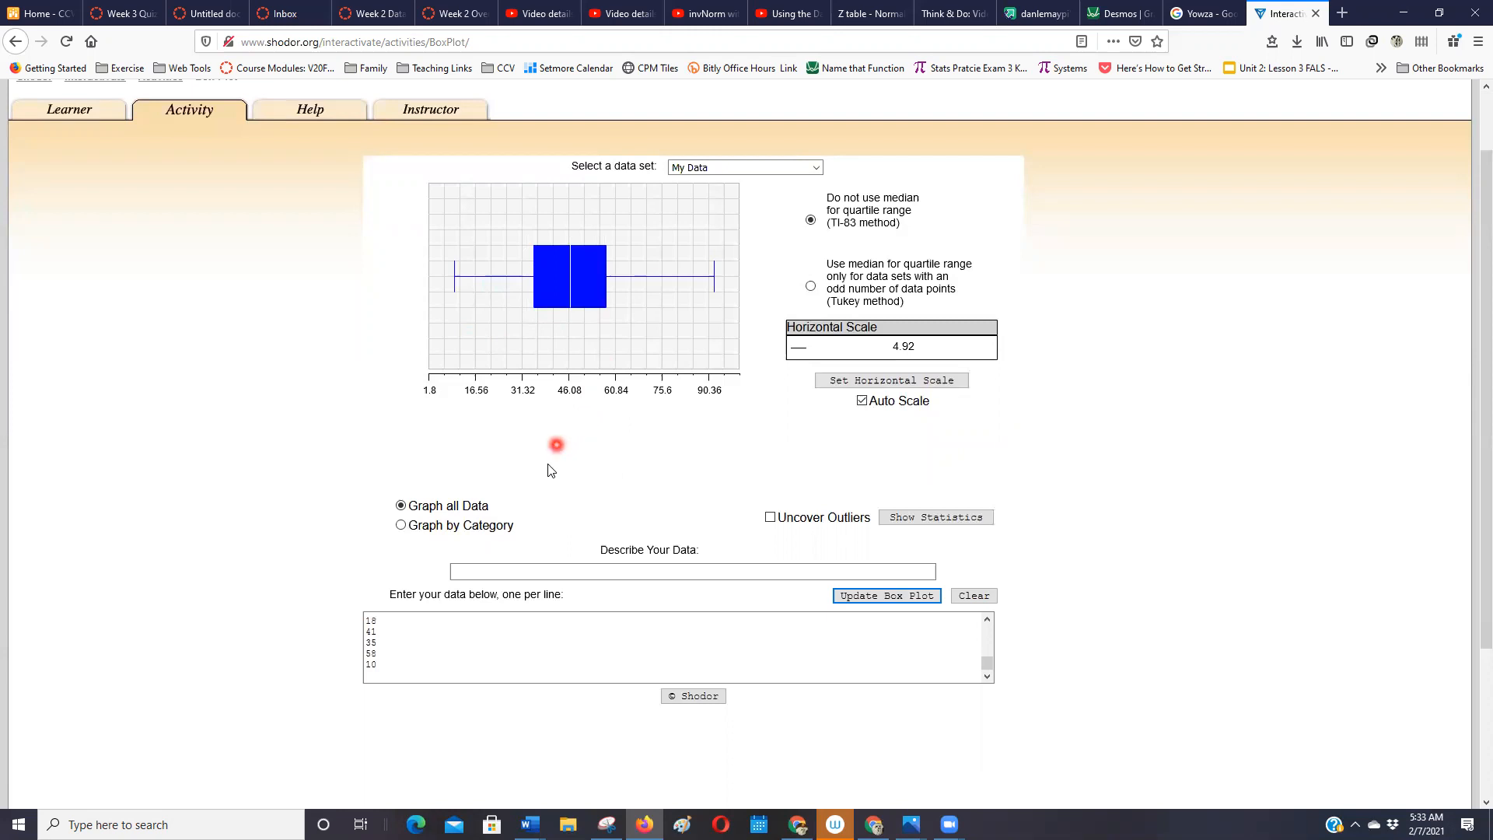
left_click(772, 520)
- Open the Rossman/Chance Descriptive Statistics applet (rossmanchance.com/applets/Dotplot.html) in a new browser tab
left_click(1352, 13)
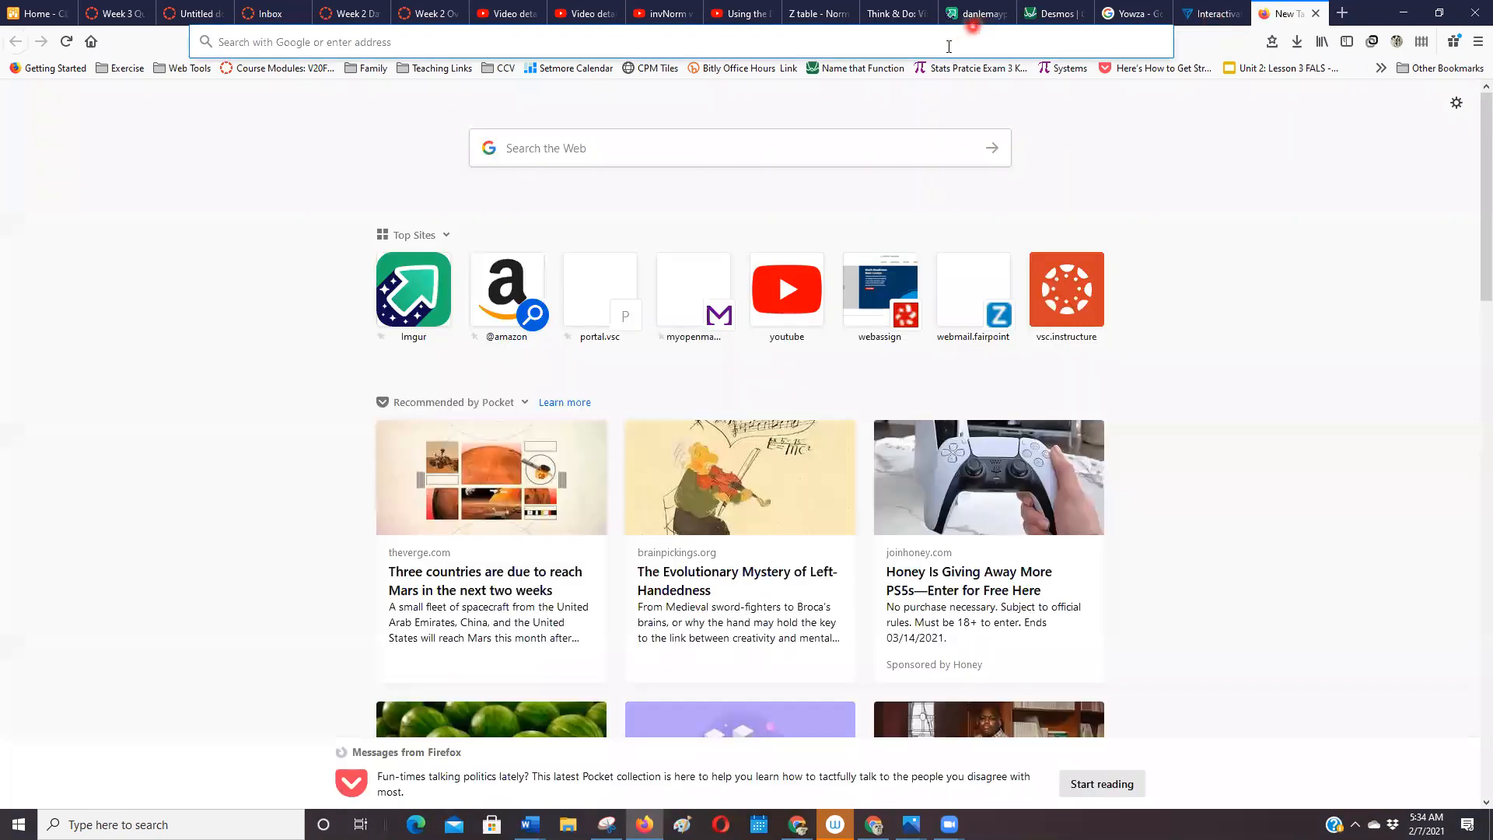
left_click(948, 45)
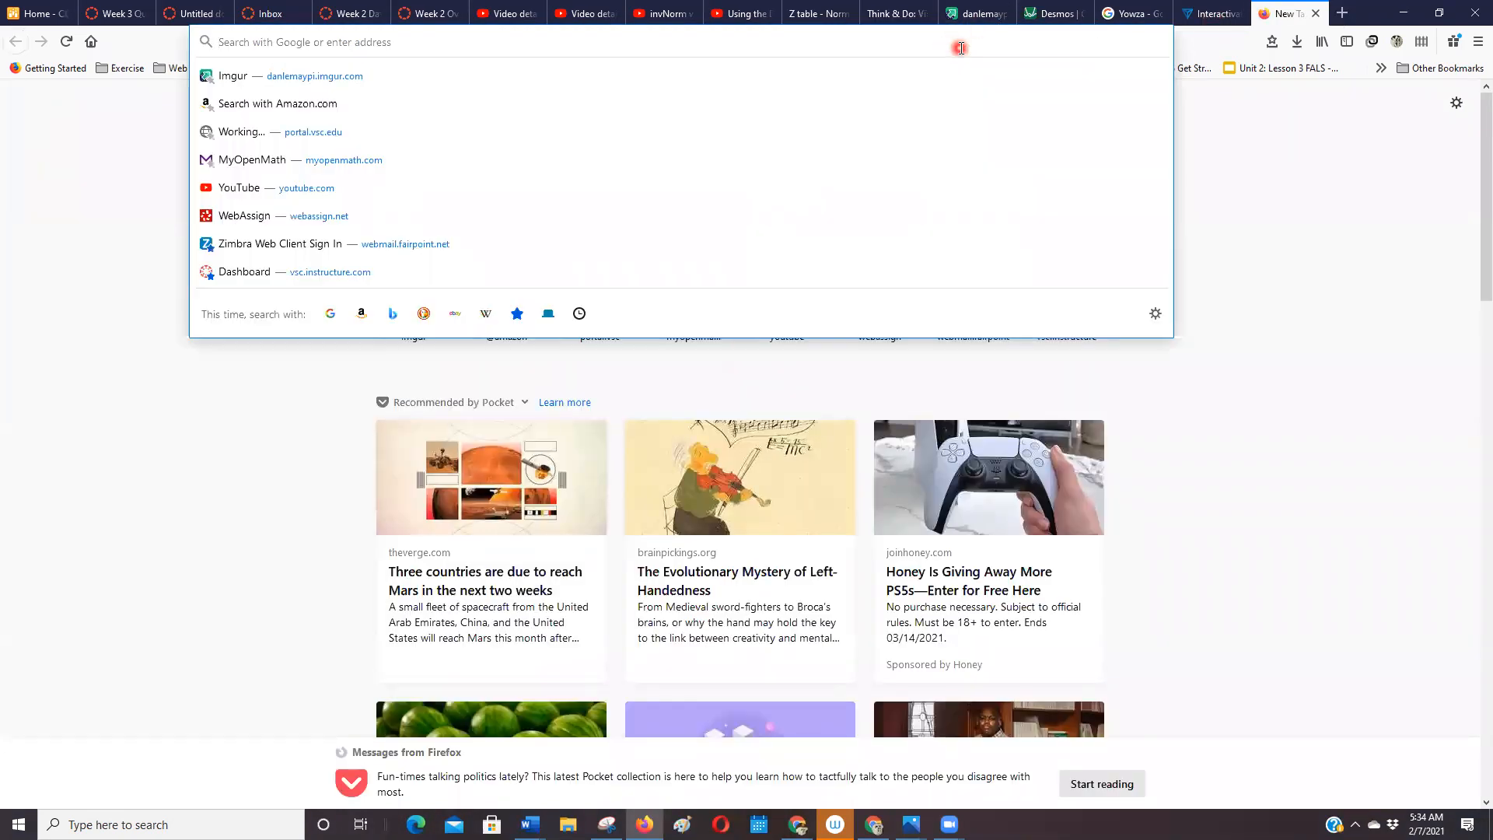
type("rossma")
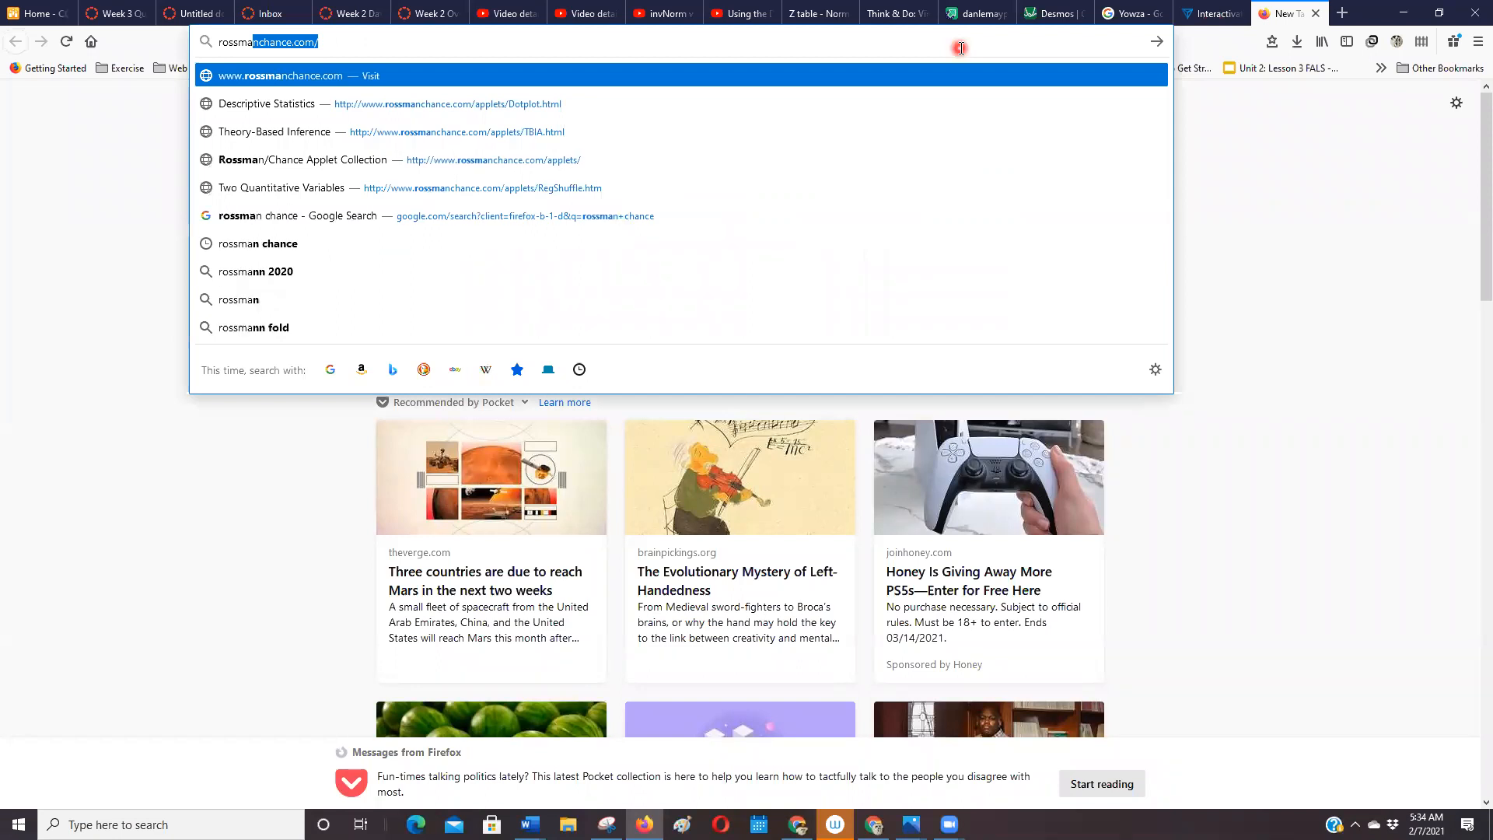
left_click(462, 114)
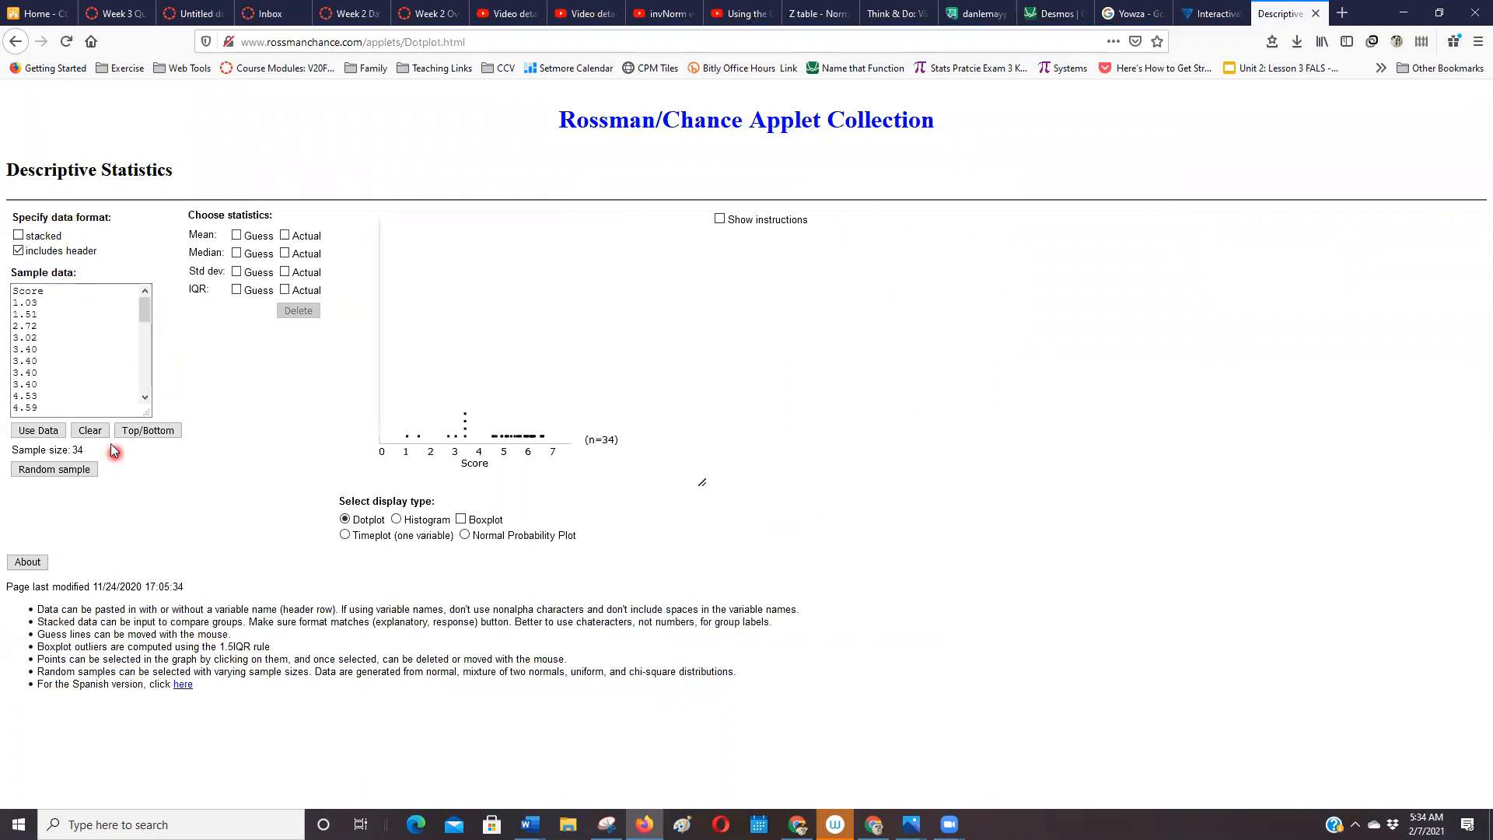
- Replace the applet's sample data with the copied numbers and plot them
left_click(91, 430)
left_click(77, 343)
key("ctrl+v")
left_click(48, 432)
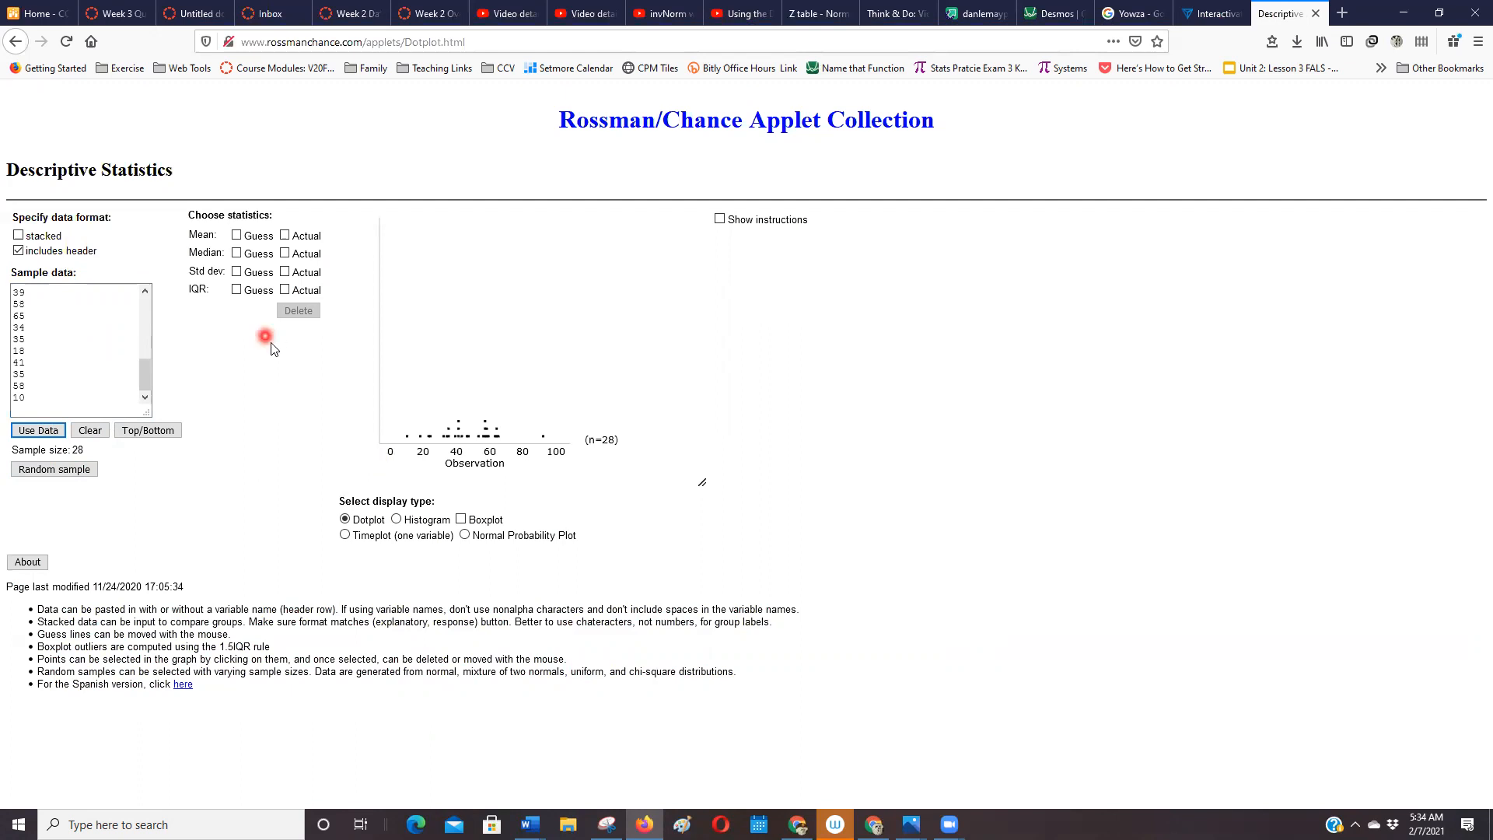
- Show the actual mean and actual median of the plotted data
left_click(286, 236)
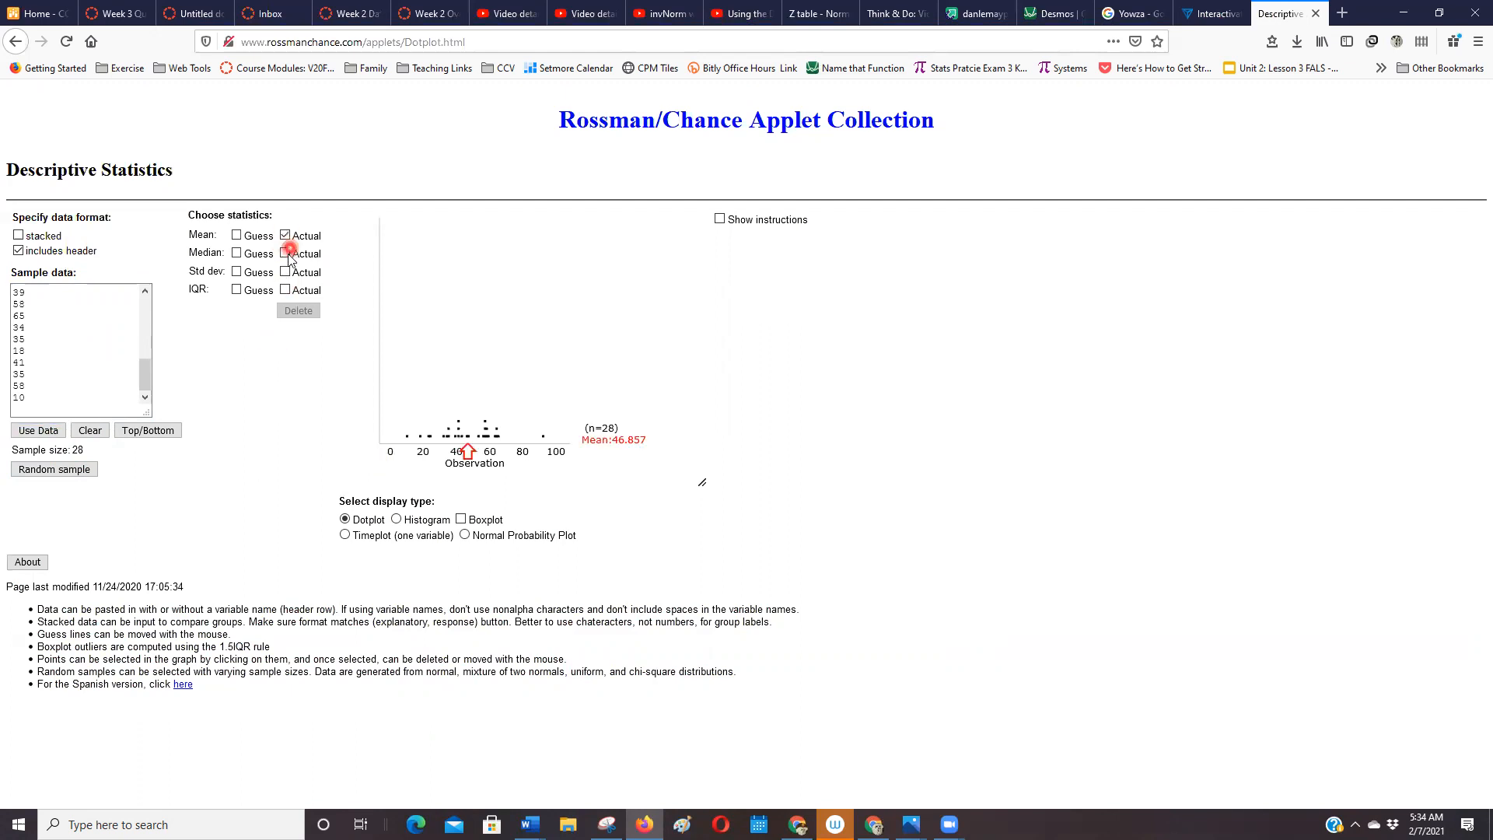
left_click(285, 254)
left_click(344, 448)
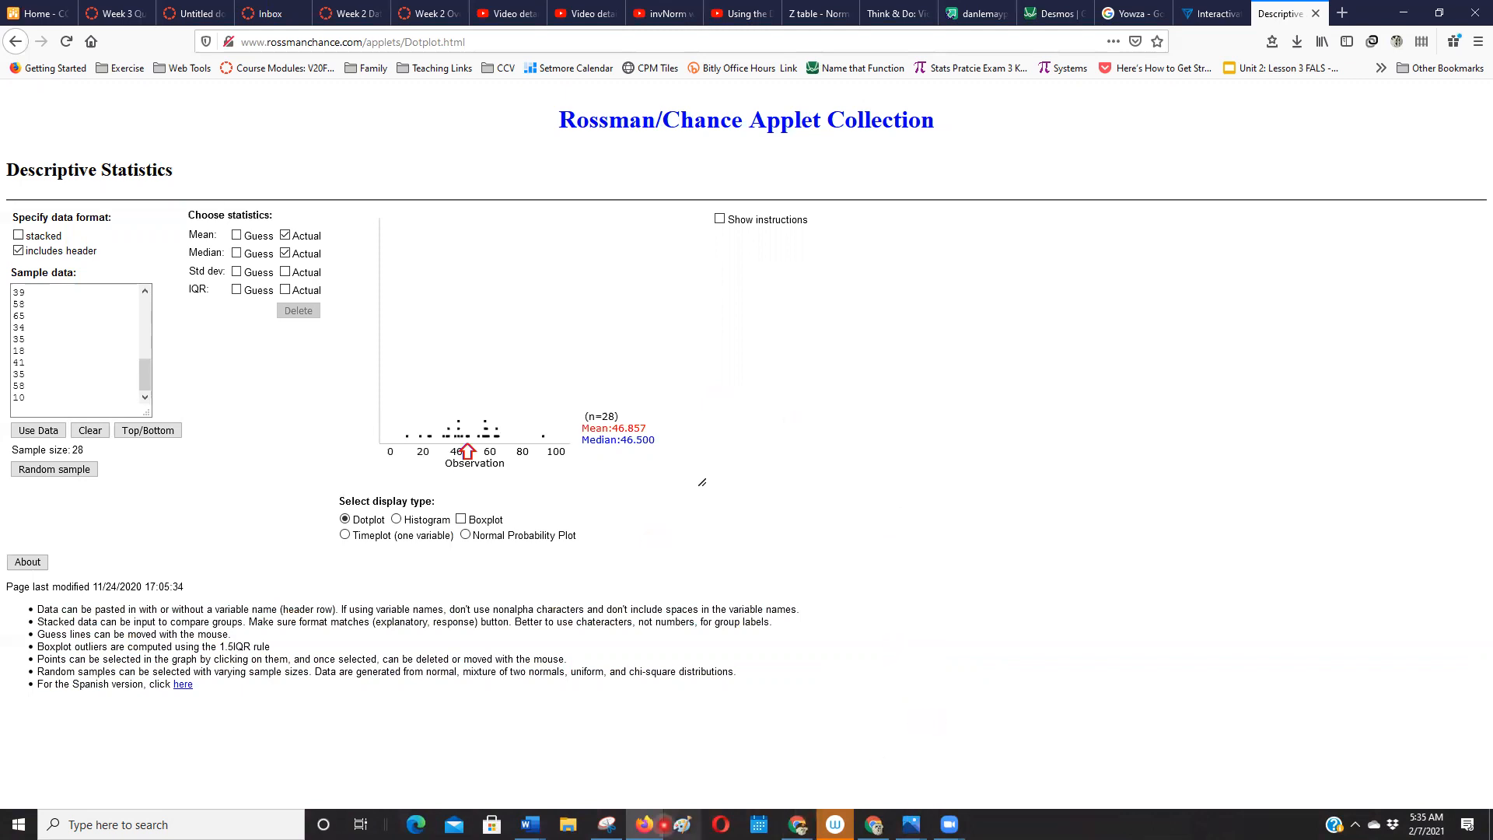
- Return to Document3 in Word and delete all the numbers from the table, keeping its empty rows
mouse_move(874, 826)
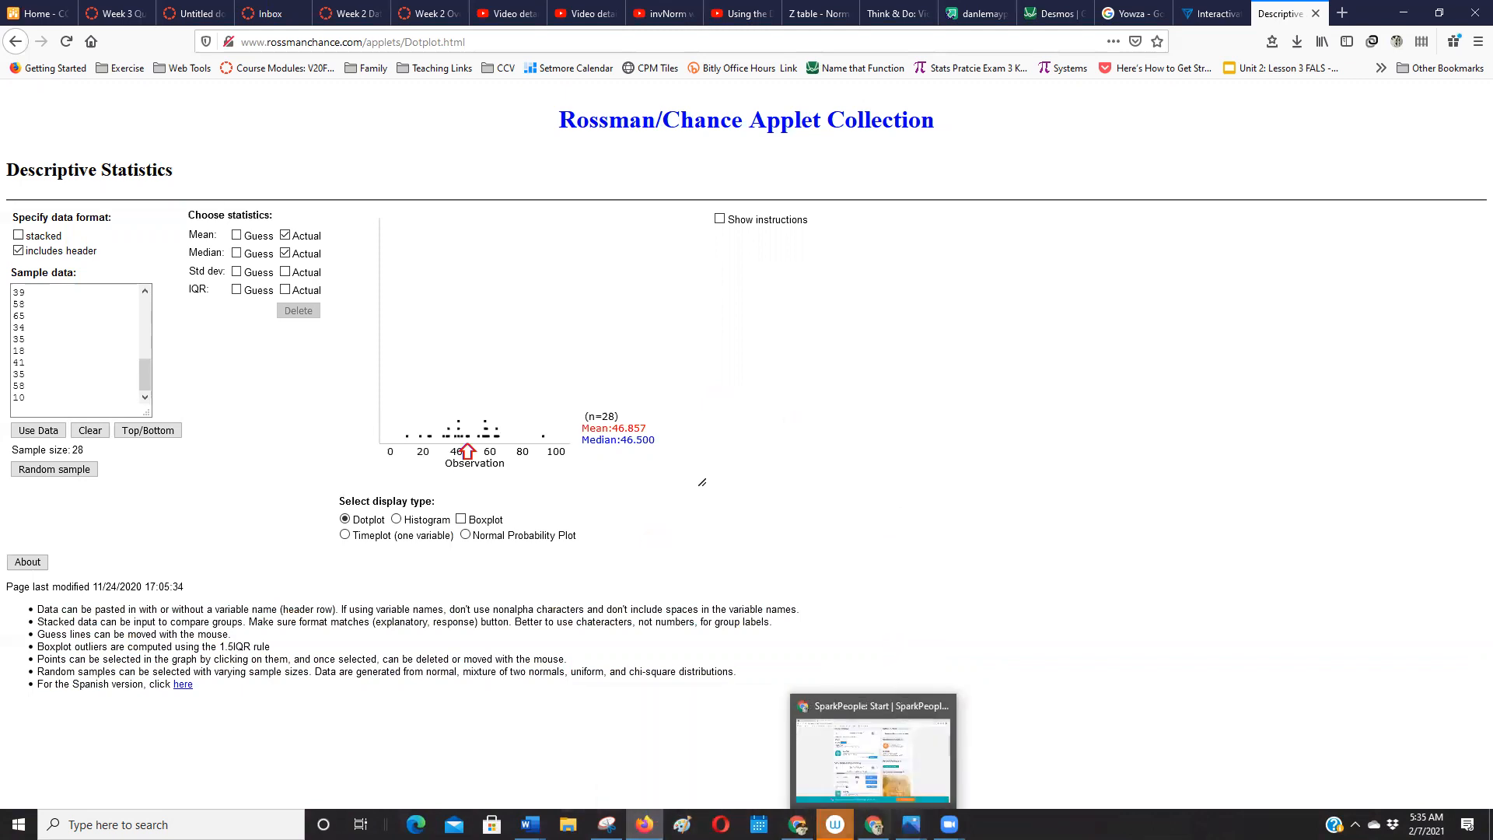
left_click(529, 825)
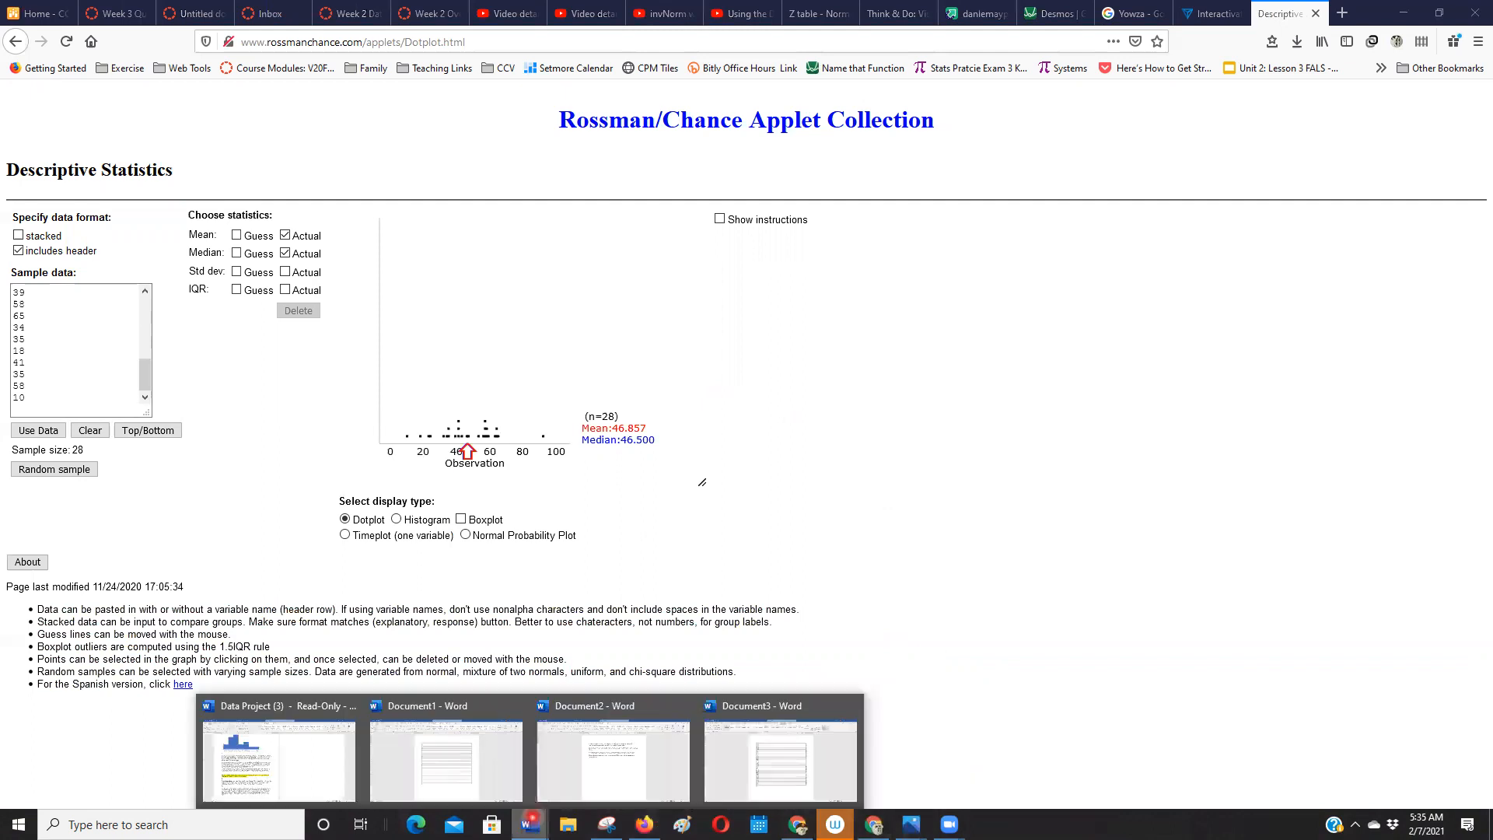
left_click(800, 752)
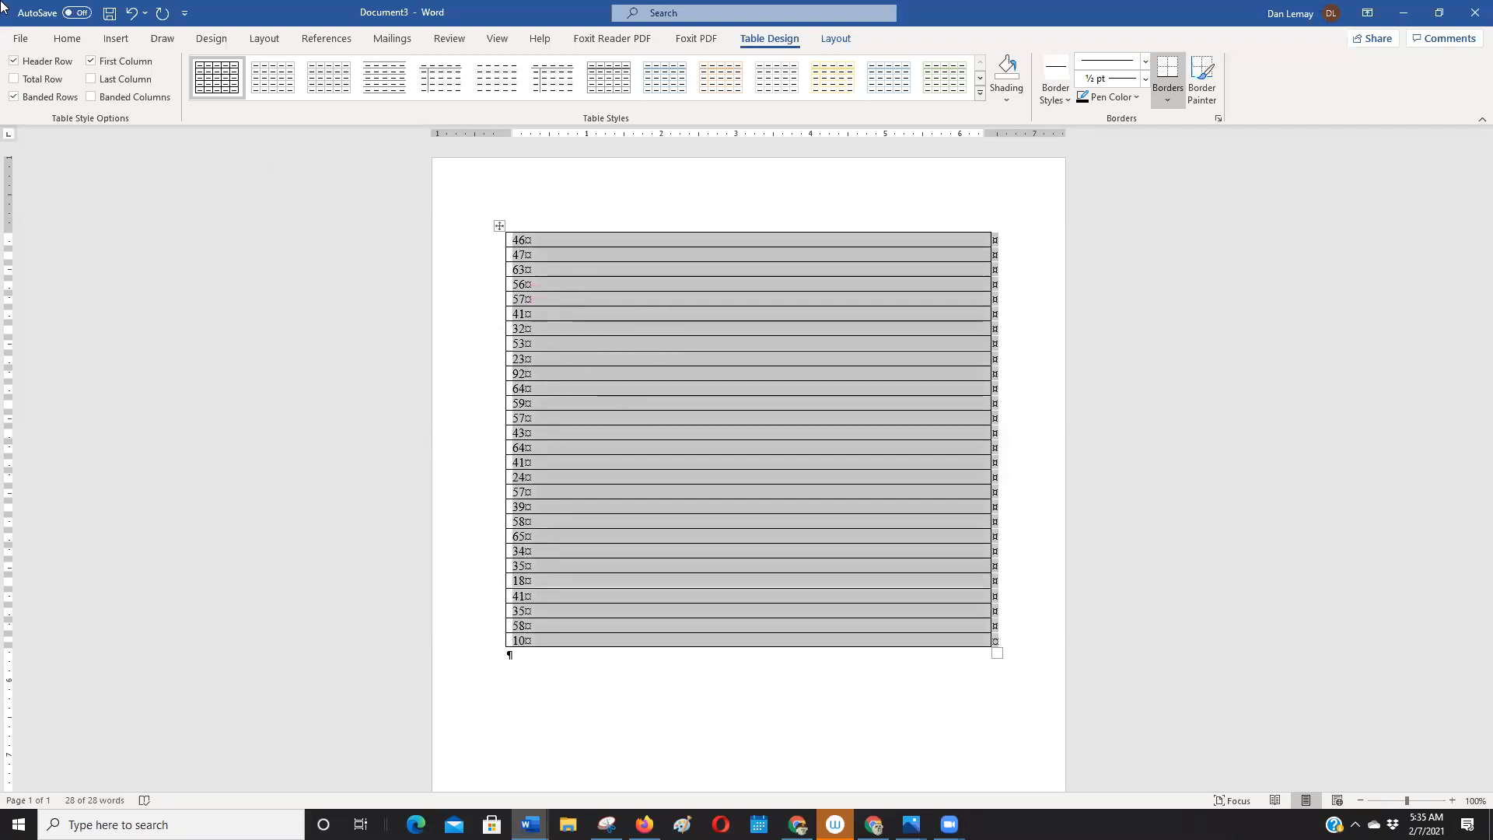
left_click(64, 40)
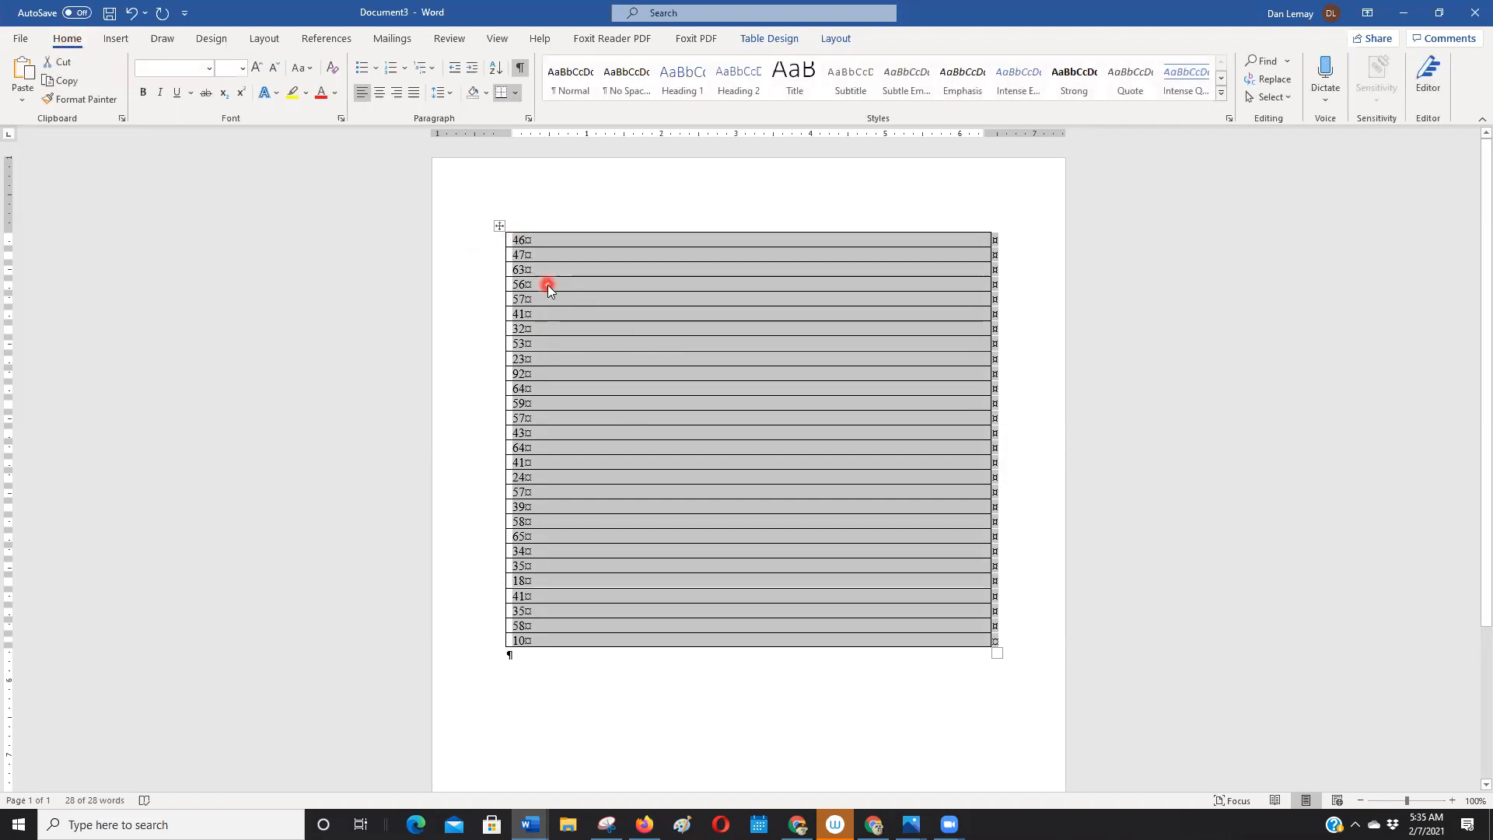
left_click(495, 224)
key("Delete")
left_click(526, 237)
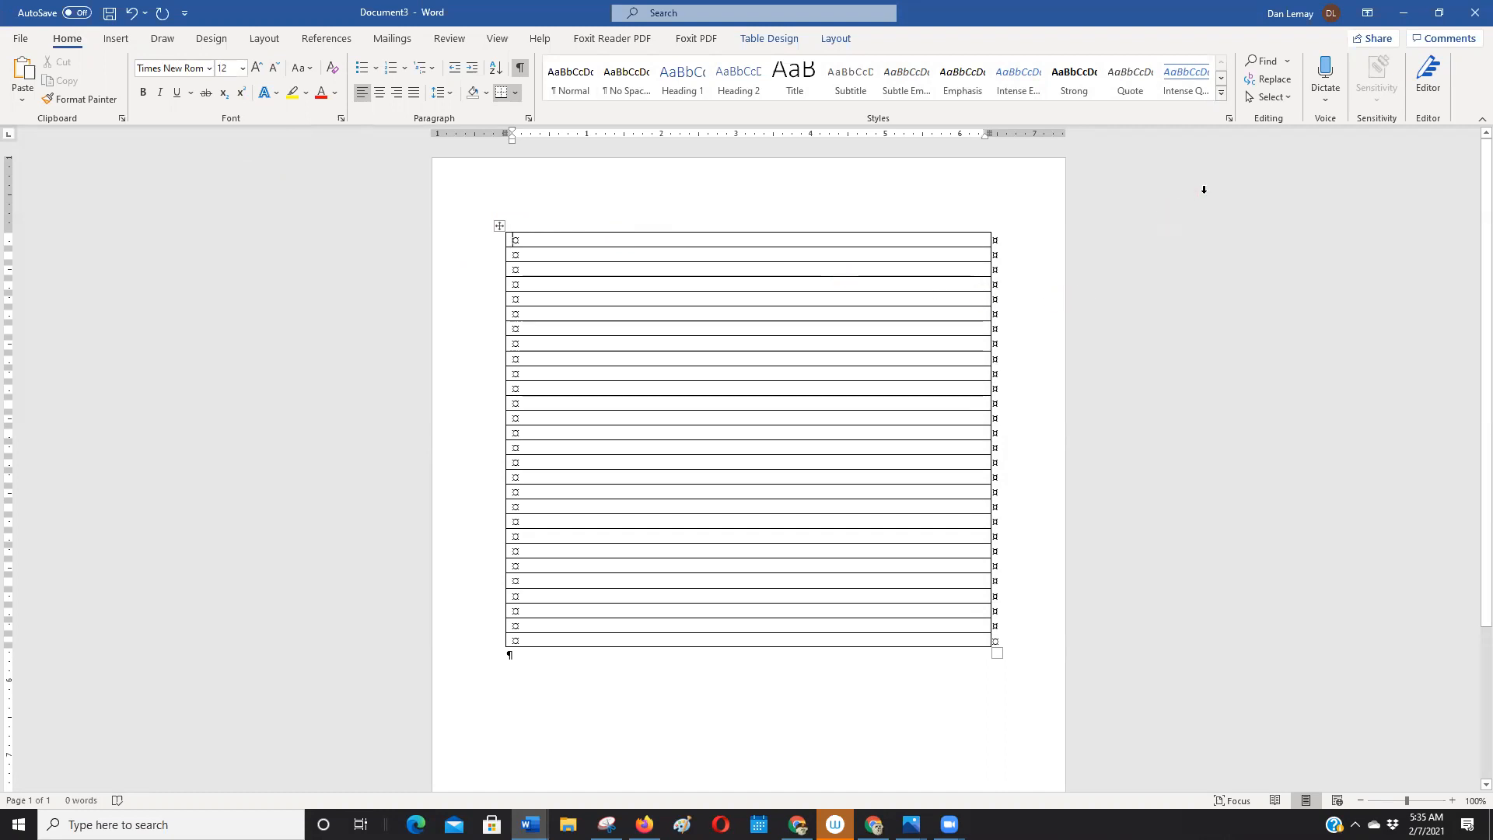
- Bring up Find and Replace with its extra options and set the replacement for the comma to ^l
left_click(1272, 80)
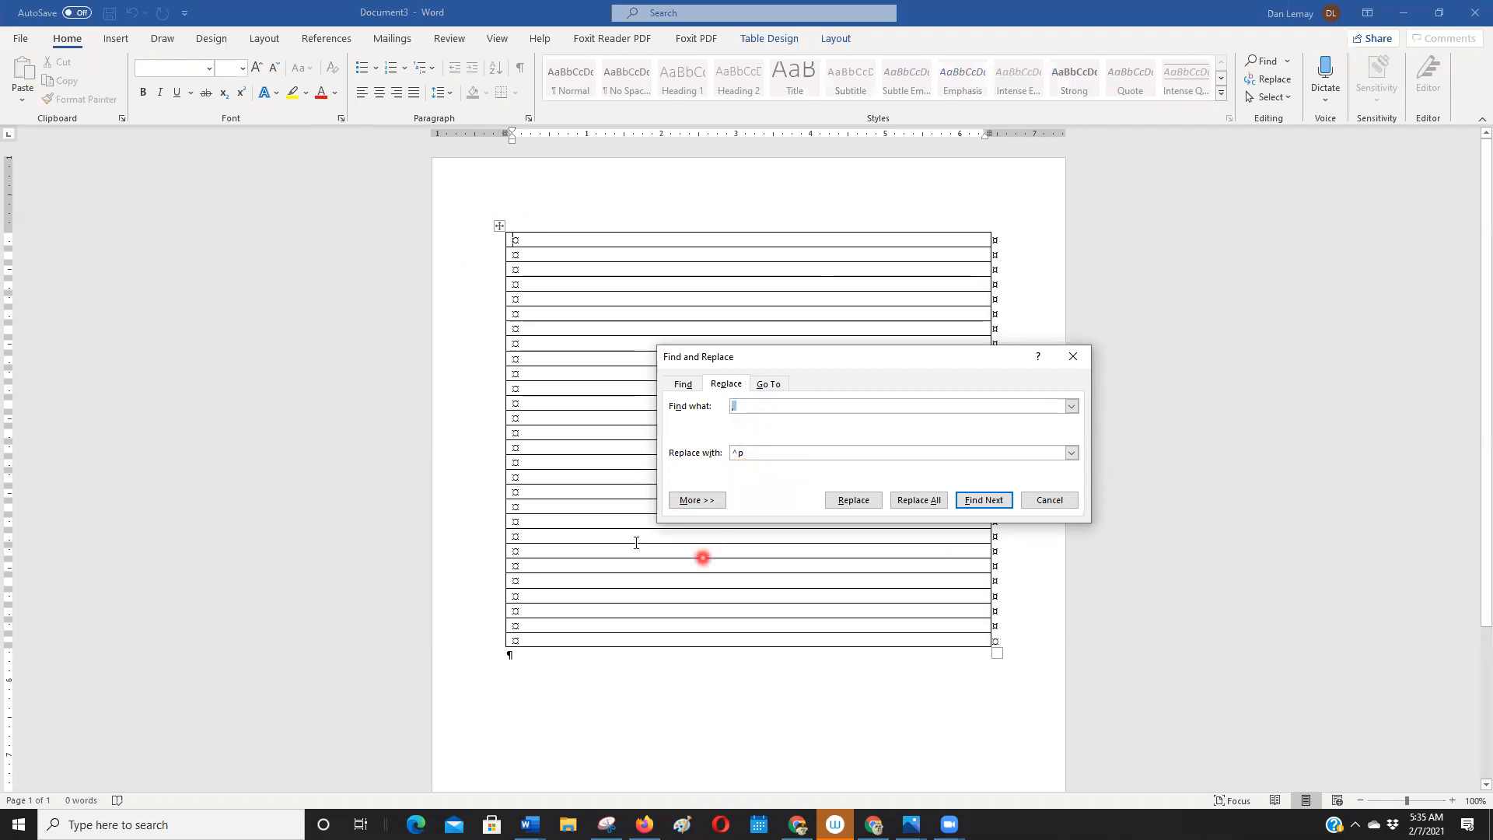
left_click(691, 502)
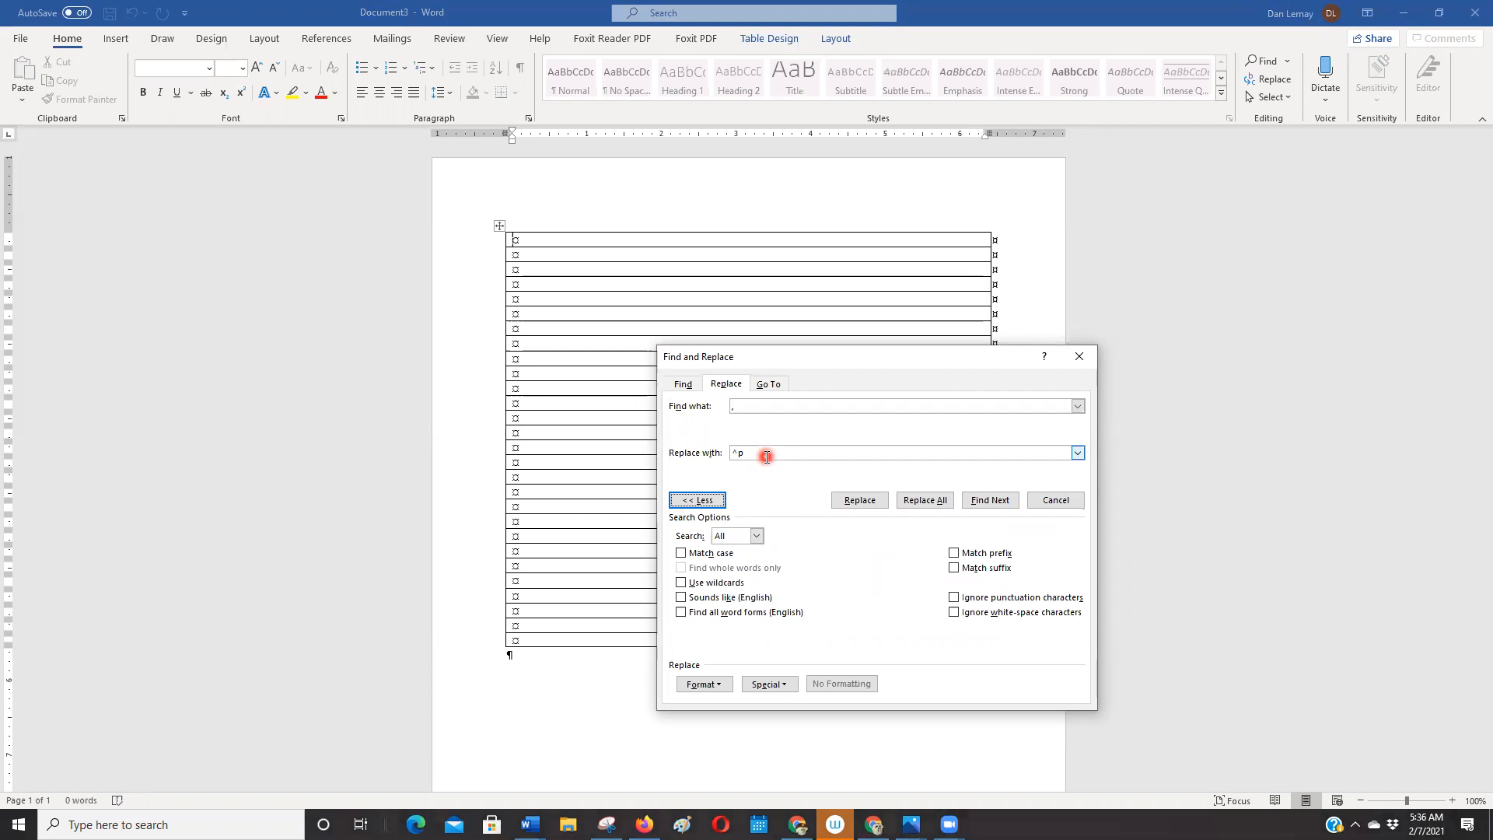
left_click(682, 385)
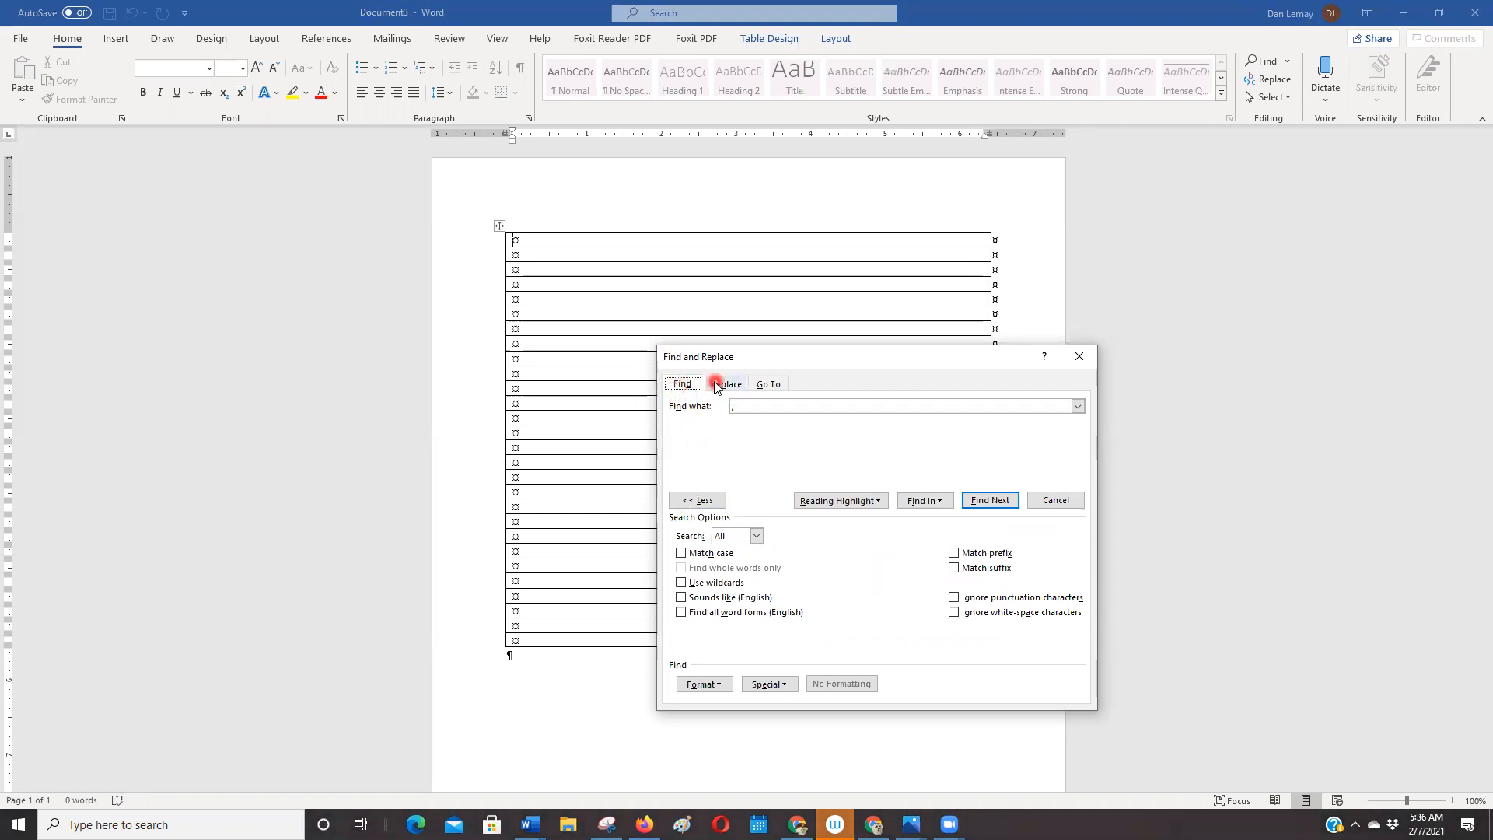
left_click(716, 385)
left_click(763, 452)
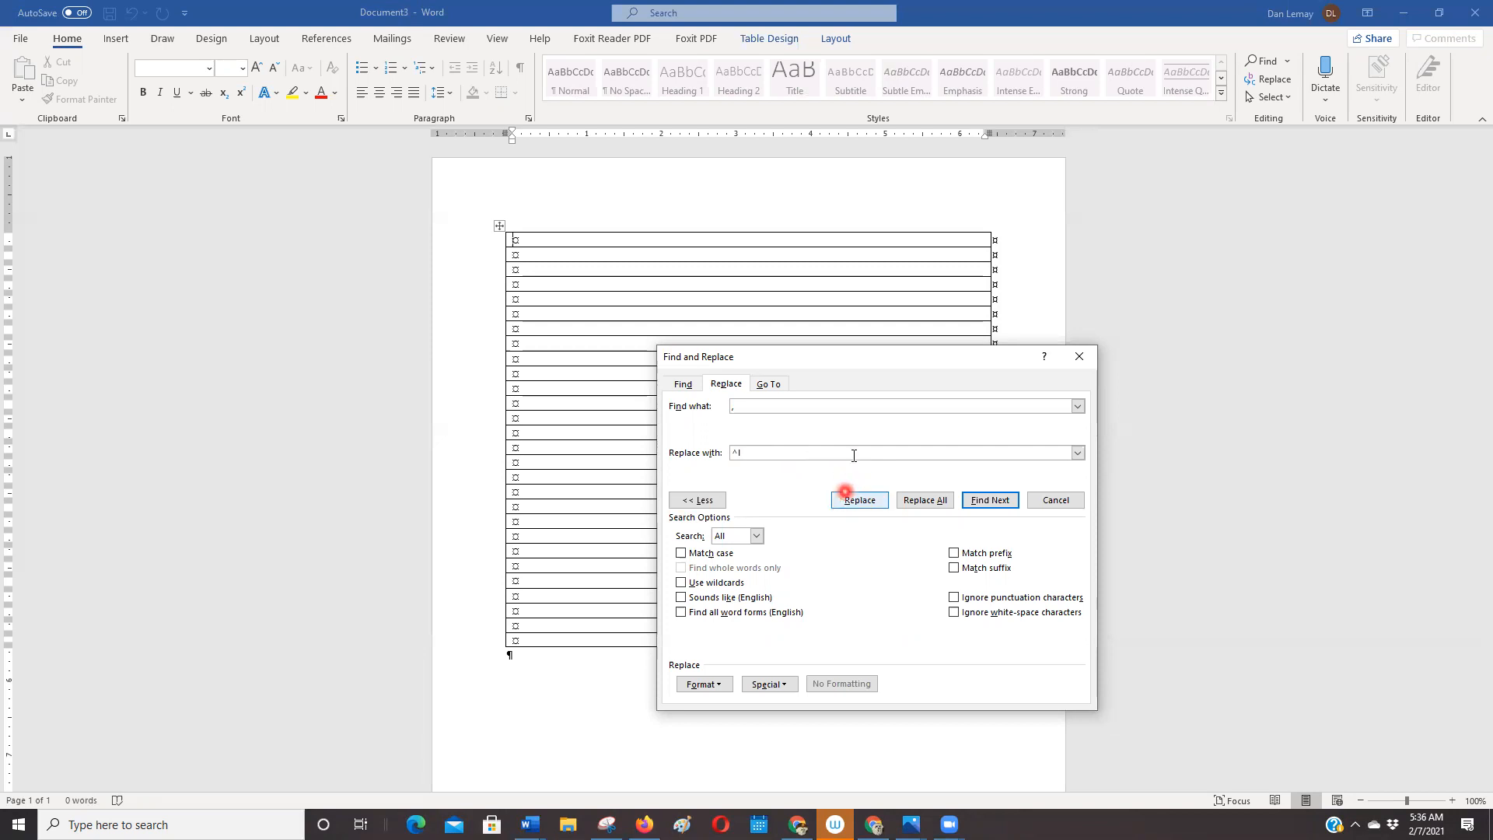
- Add the special Paragraph Character code (^v) to the replacement text after ^l
left_click(786, 688)
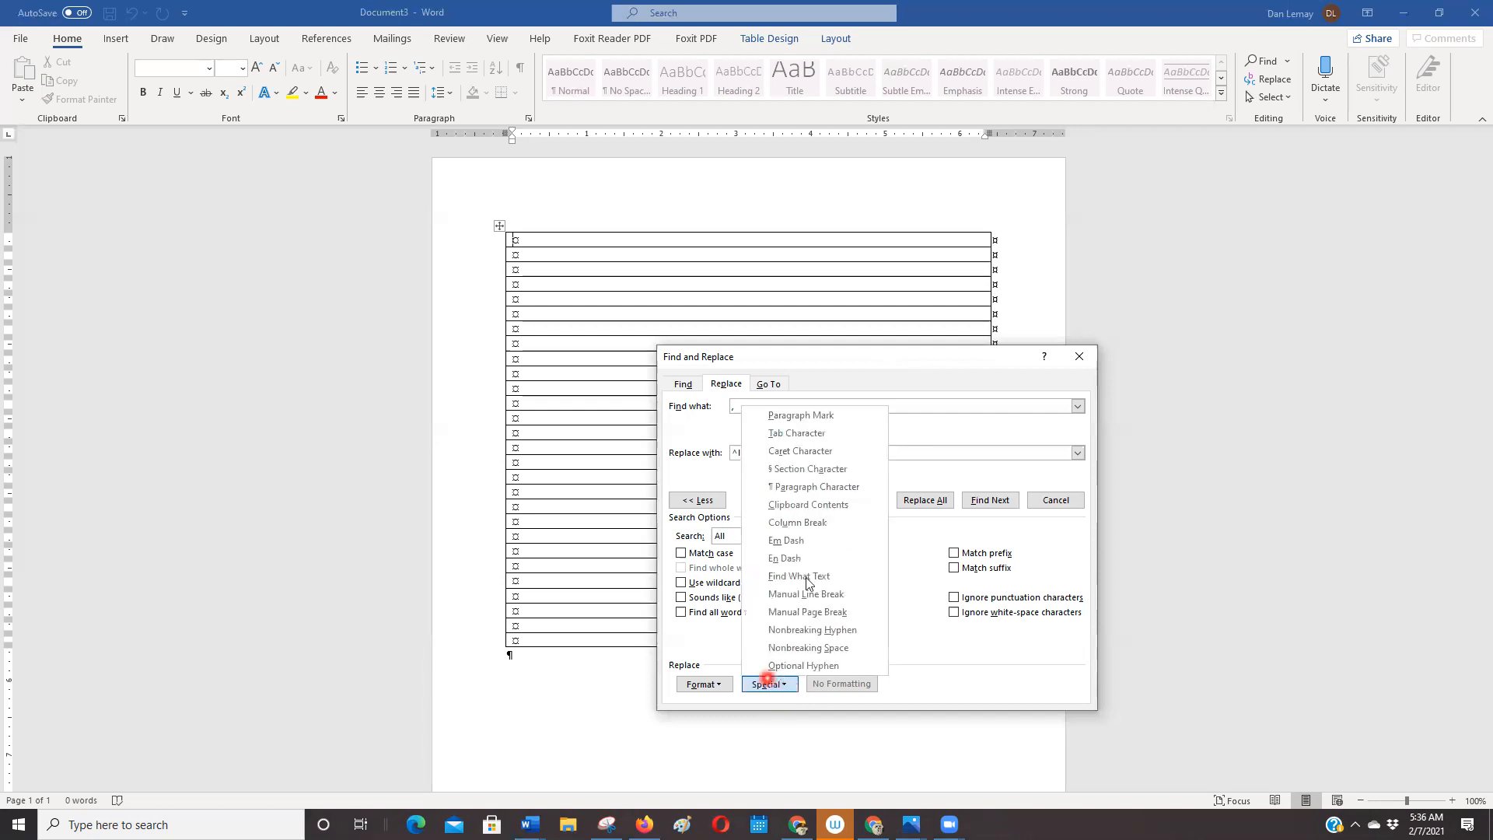
left_click(824, 503)
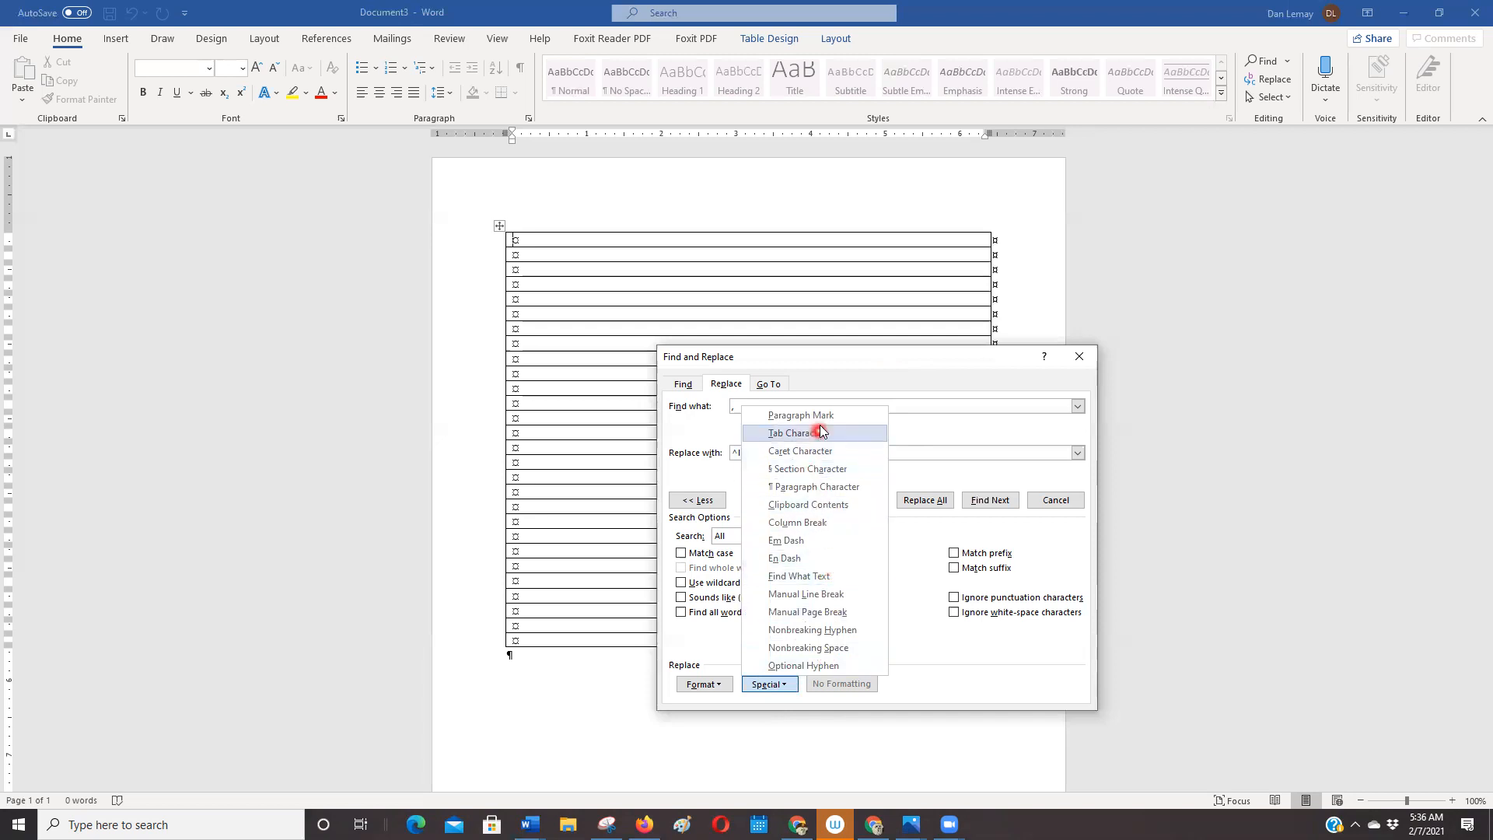
left_click(834, 486)
left_click(779, 463)
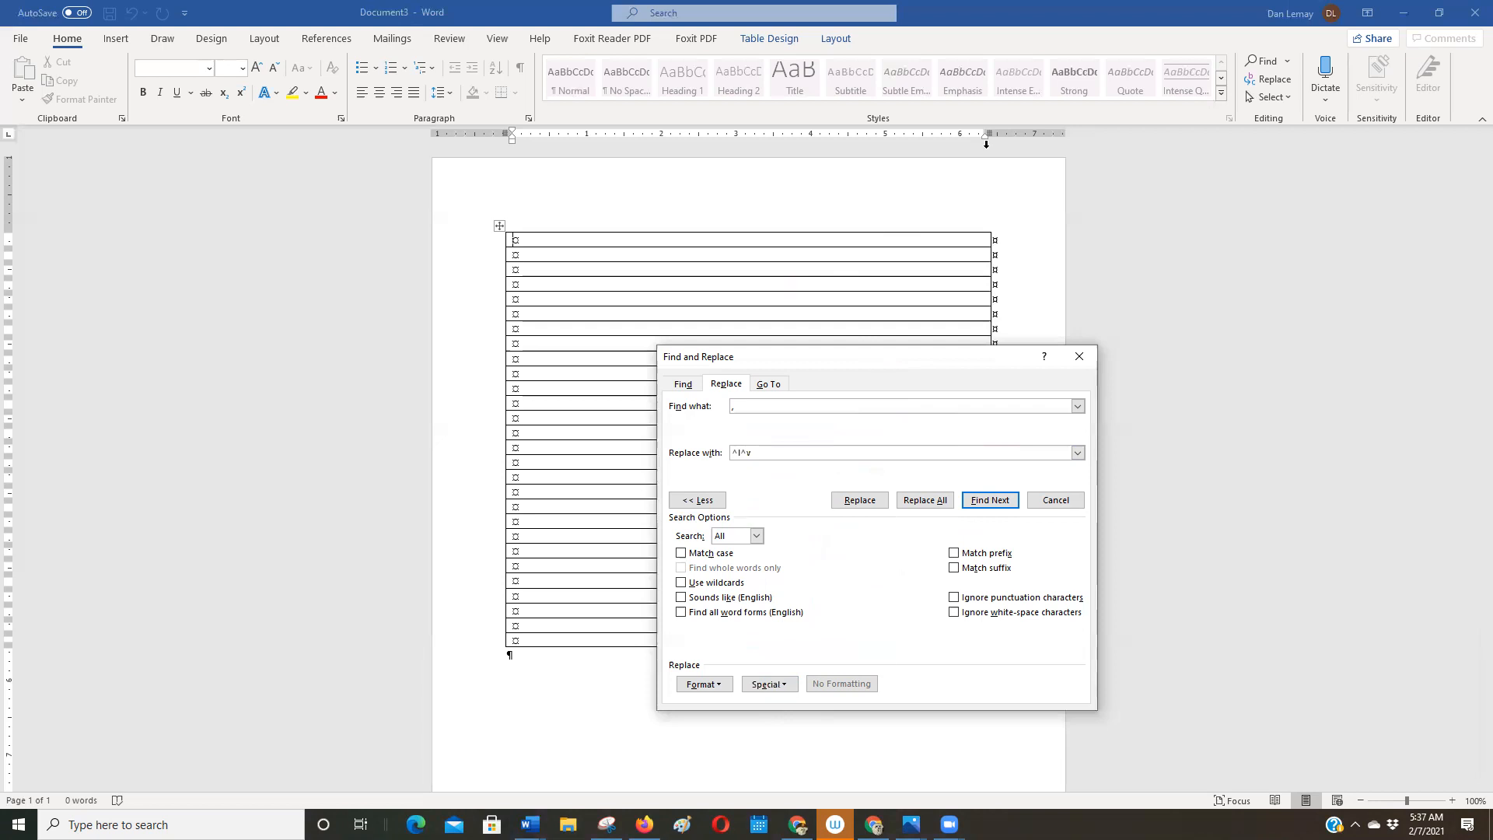
left_click(1133, 141)
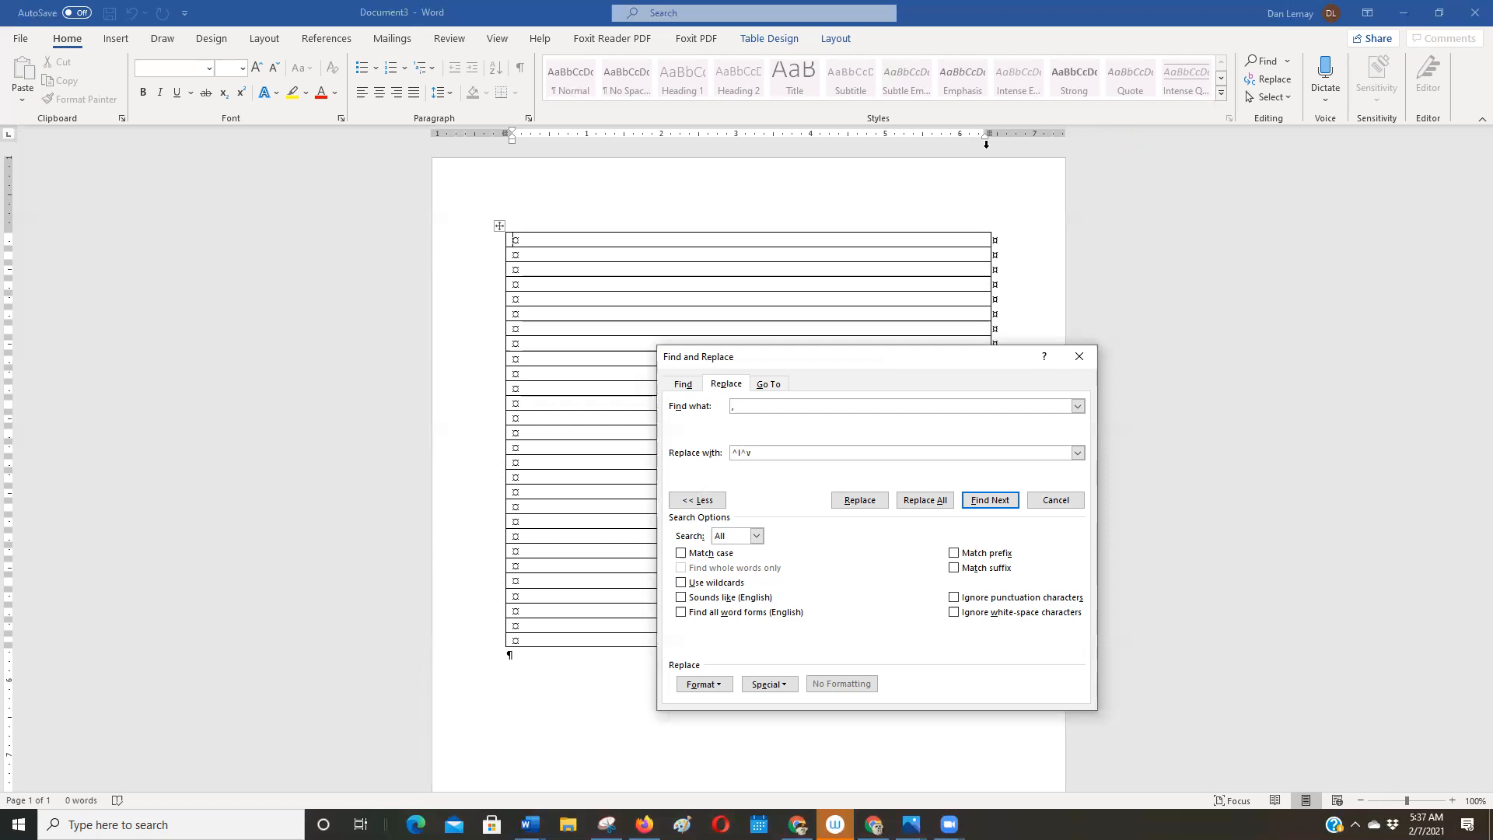